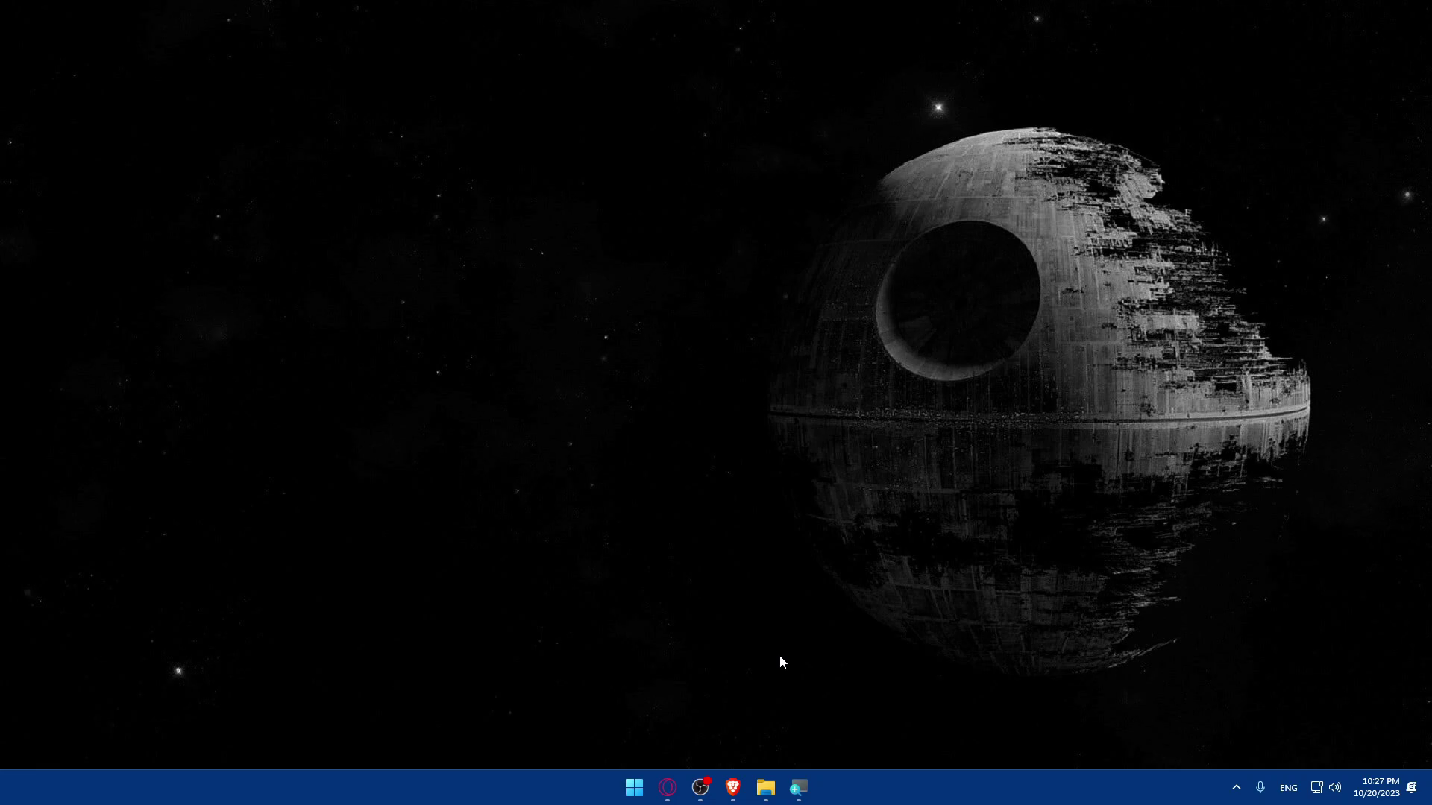
- Launch Brave and load hostinger.com from the address bar
click(732, 787)
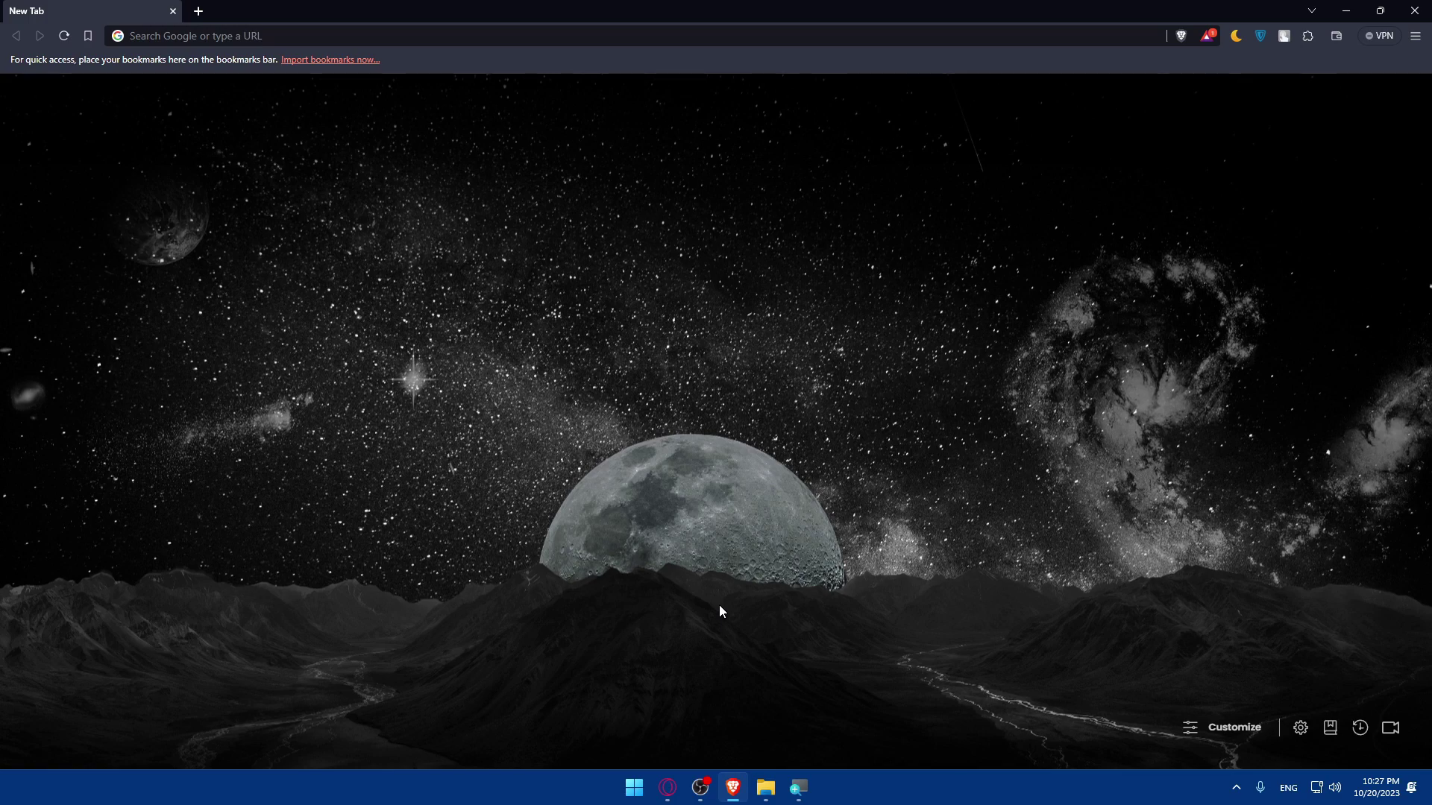
click(244, 39)
text(hostin)
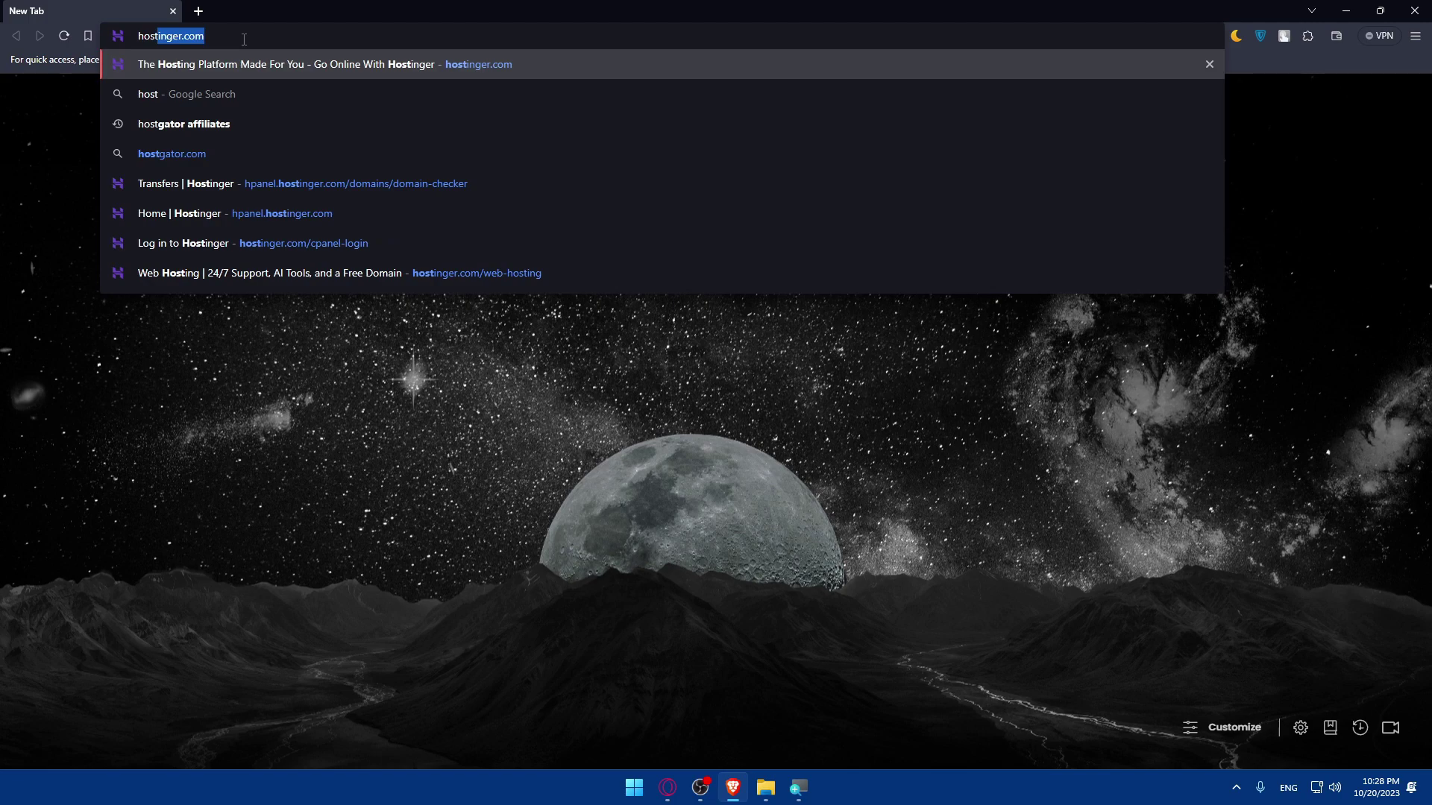
text(ger.com)
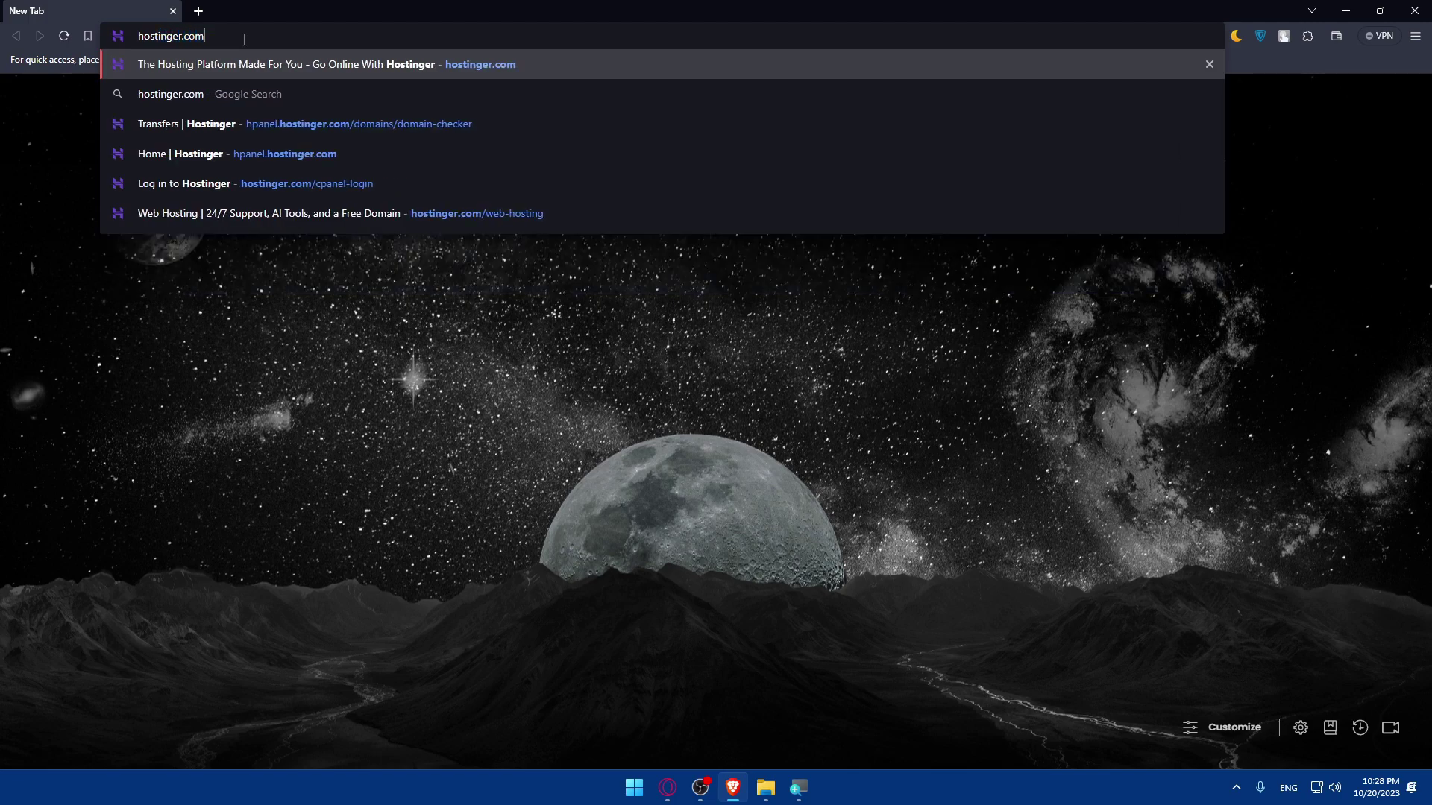
key(Return)
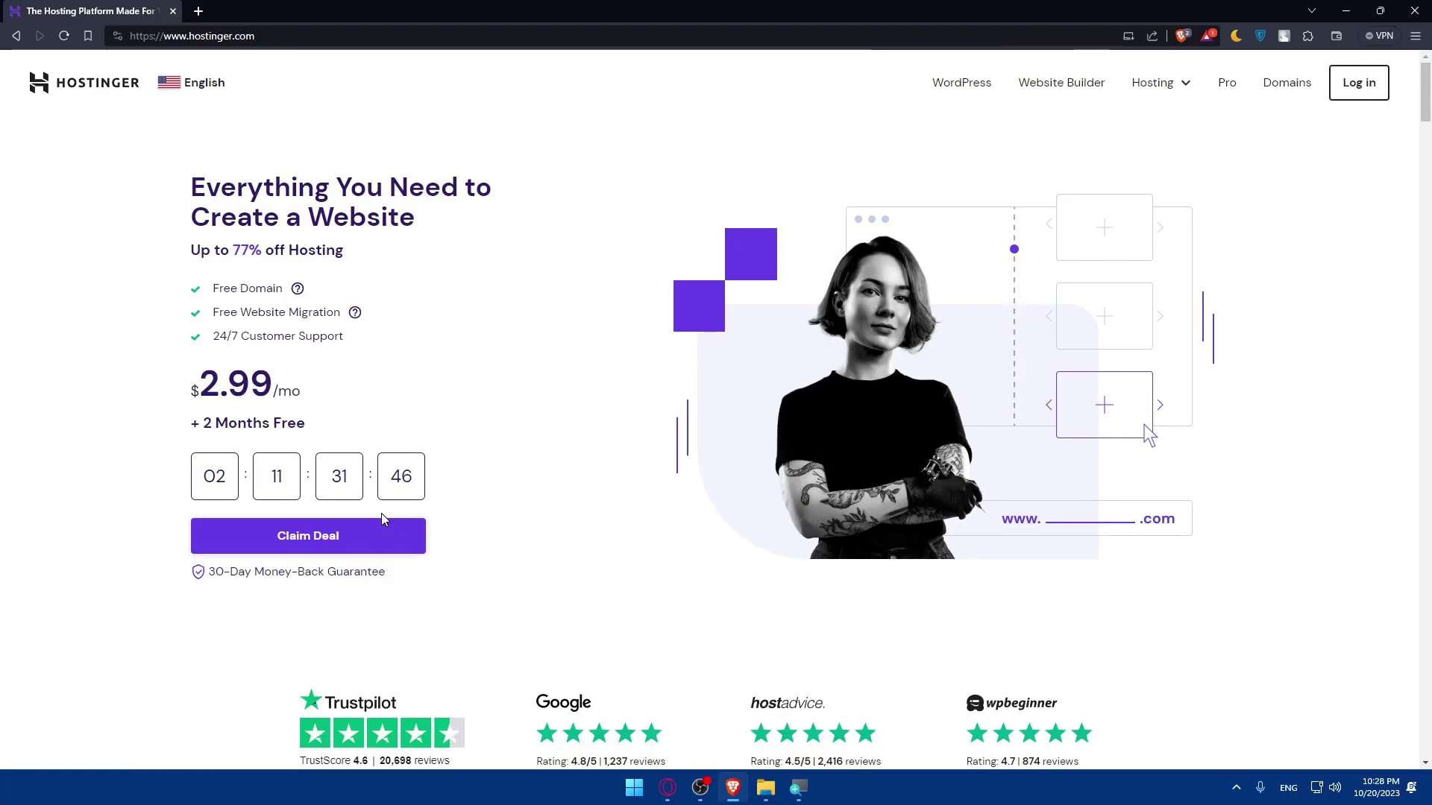
- Scroll through the Hostinger home page's plan pricing cards, feature lists and Data Centers sections
scroll(381, 515, down, 12)
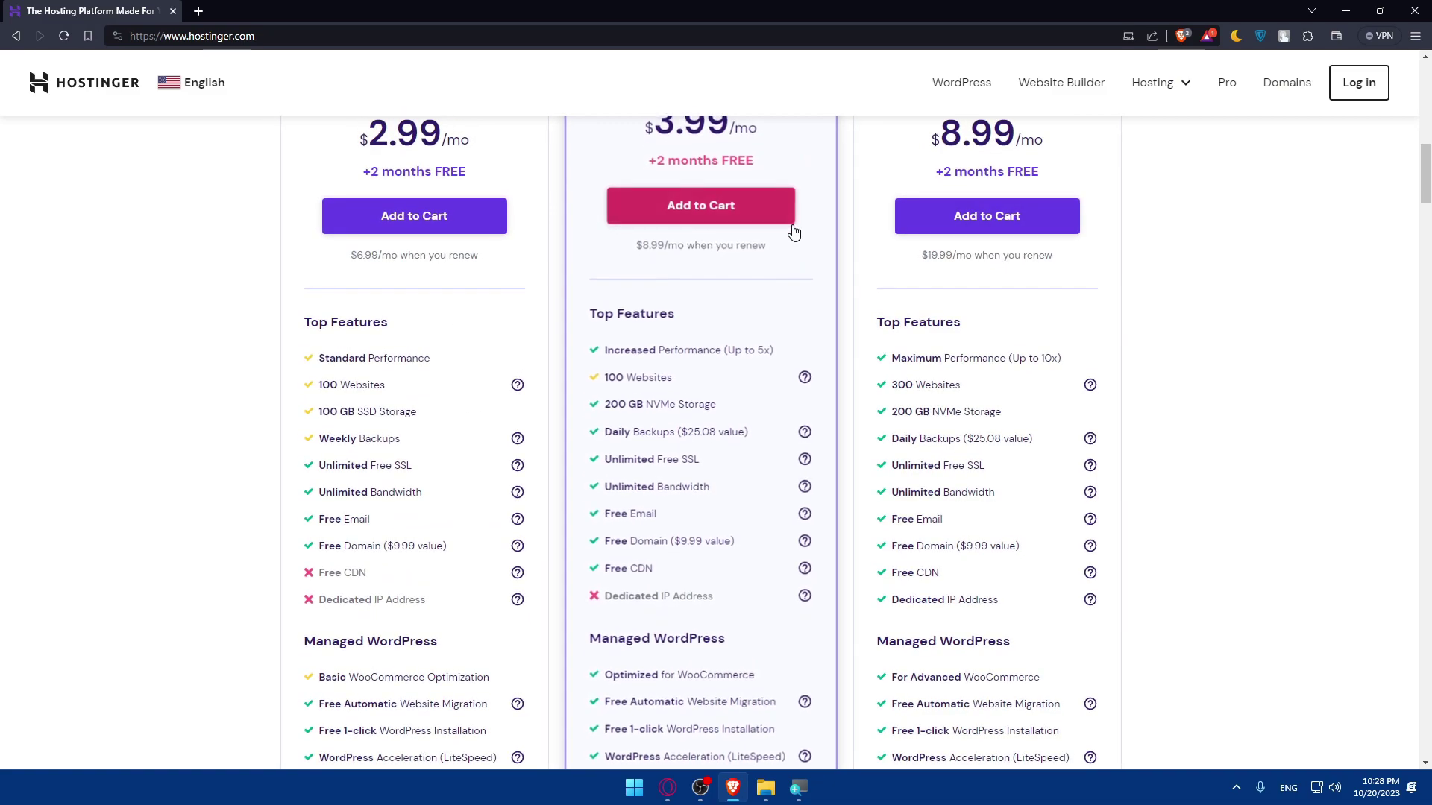
scroll(515, 261, up, 2)
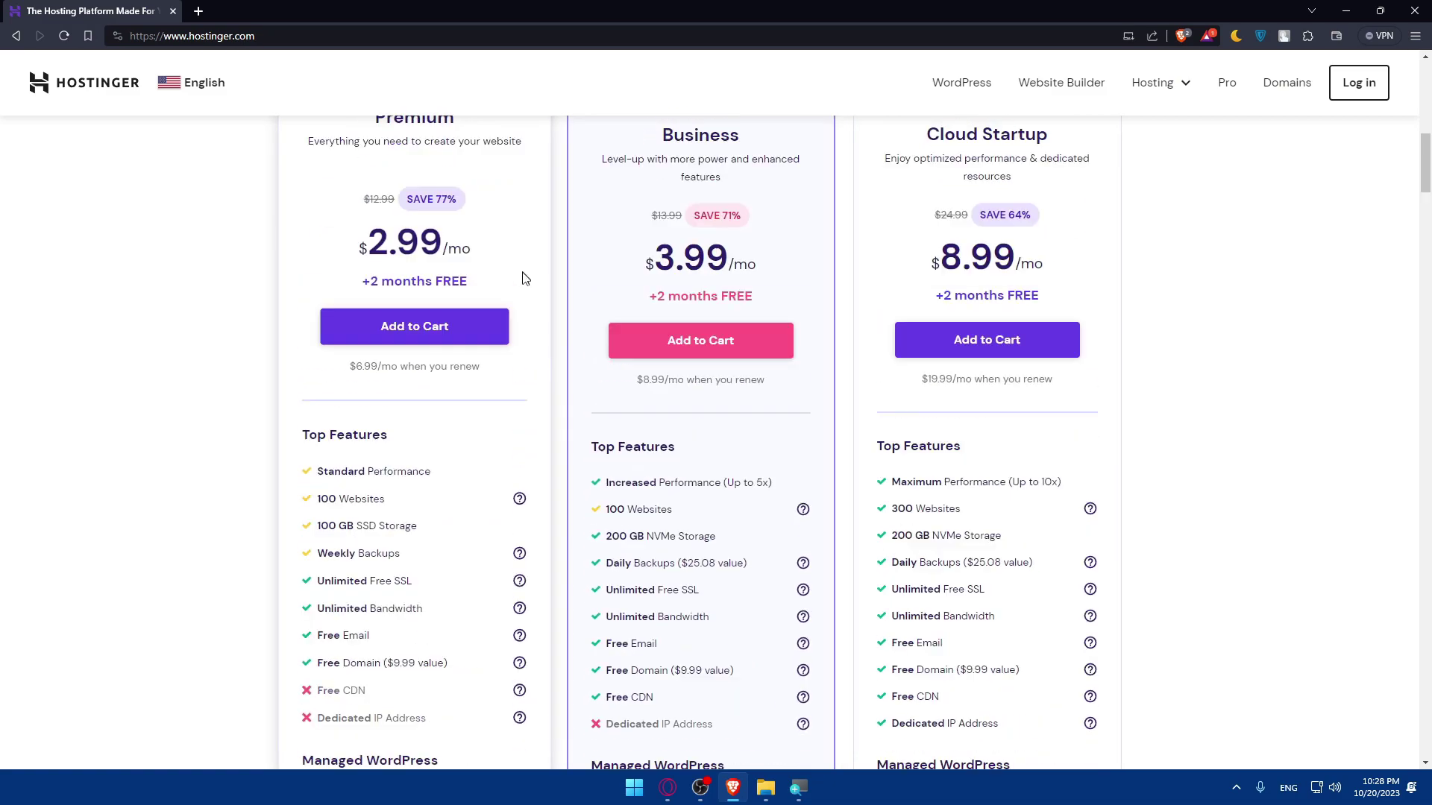
scroll(626, 400, down, 2)
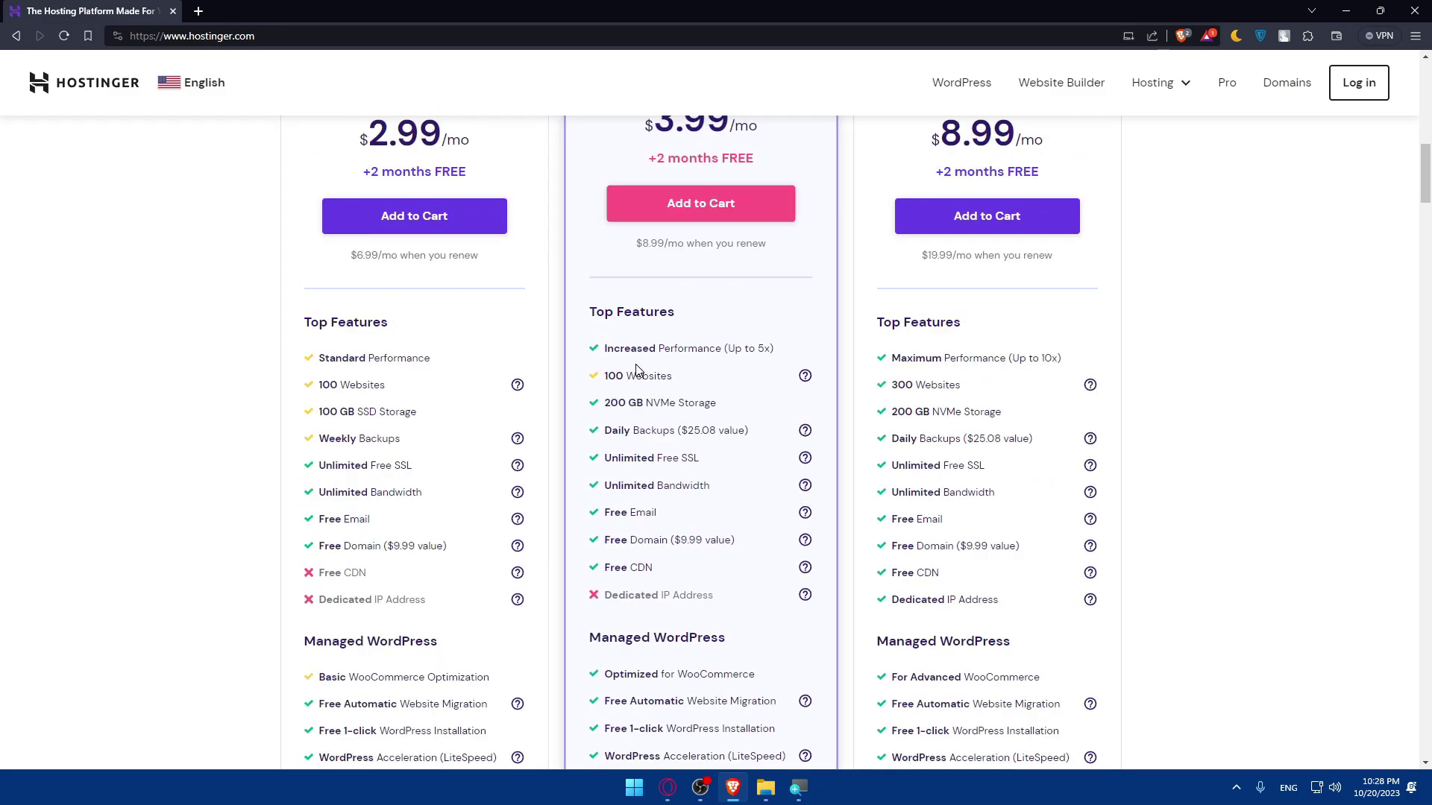
scroll(639, 370, down, 4)
scroll(638, 358, down, 2)
scroll(637, 369, down, 5)
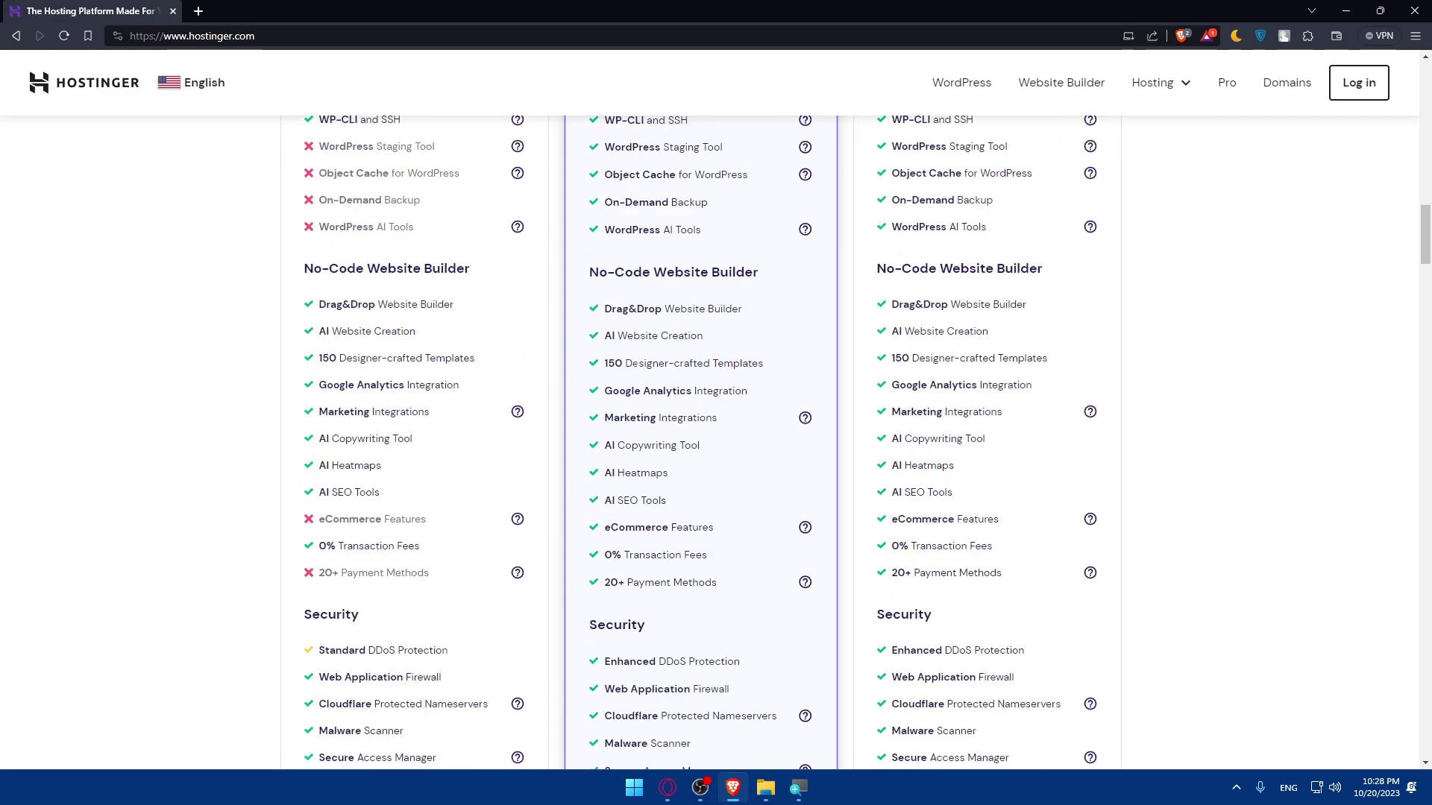
scroll(638, 366, up, 5)
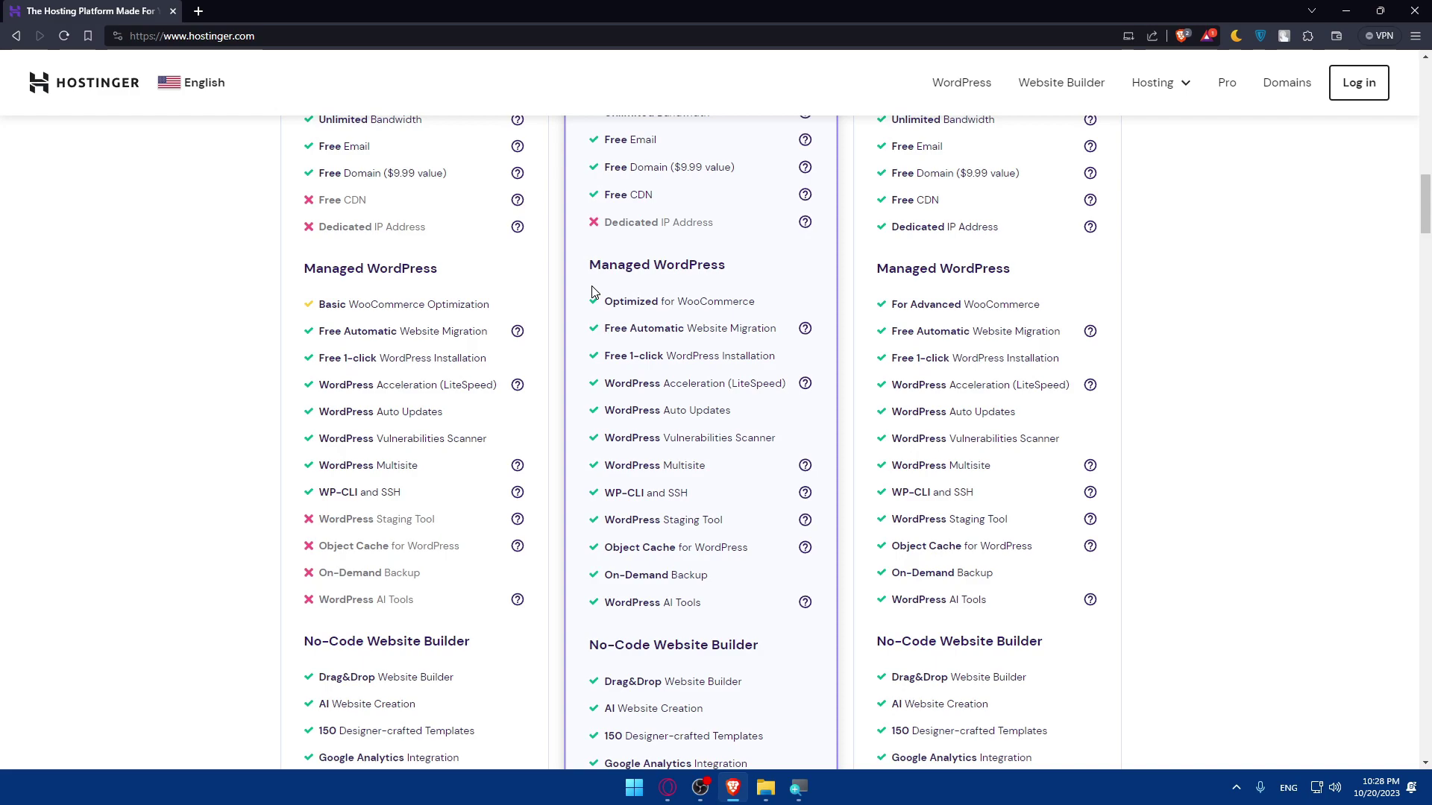
scroll(593, 290, down, 14)
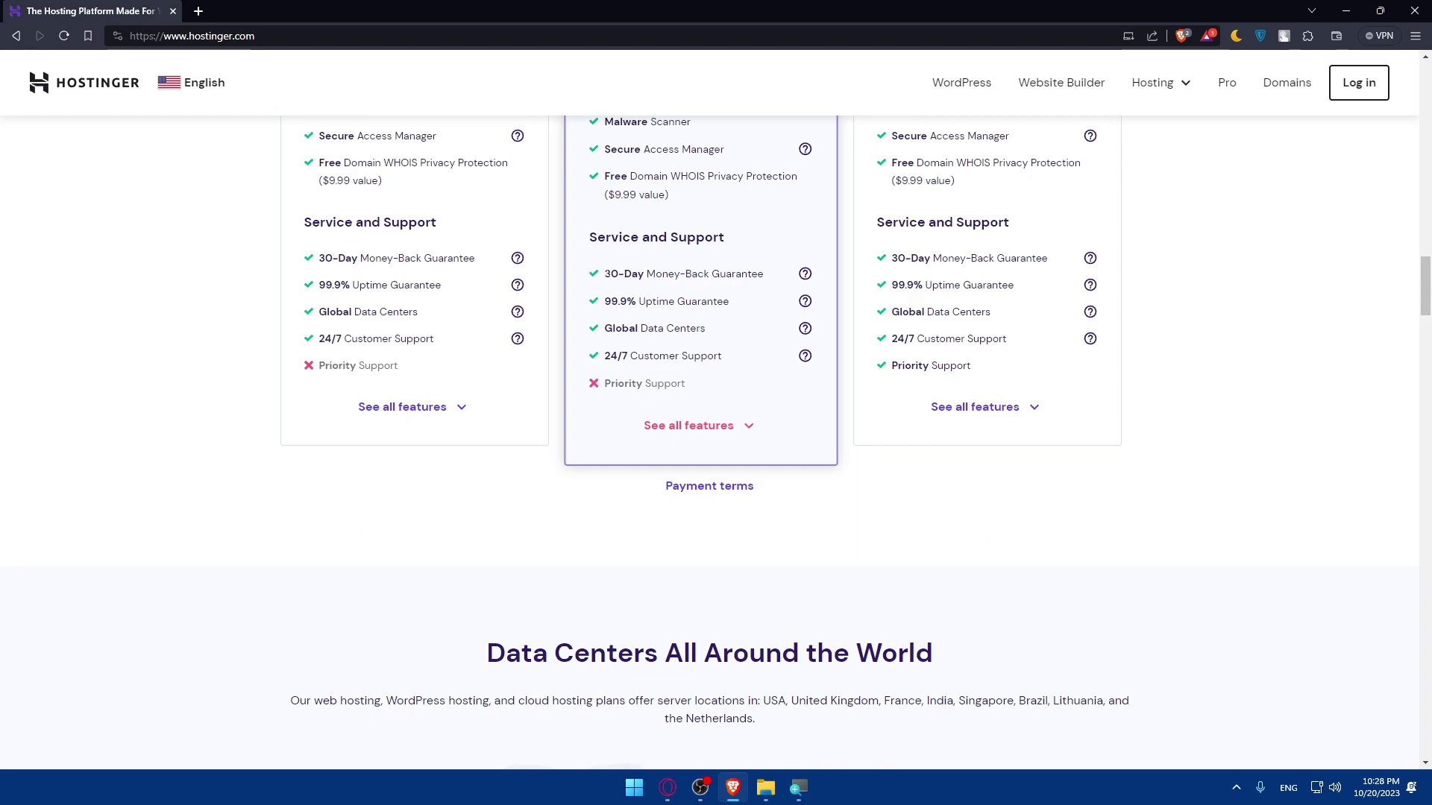
scroll(691, 293, down, 8)
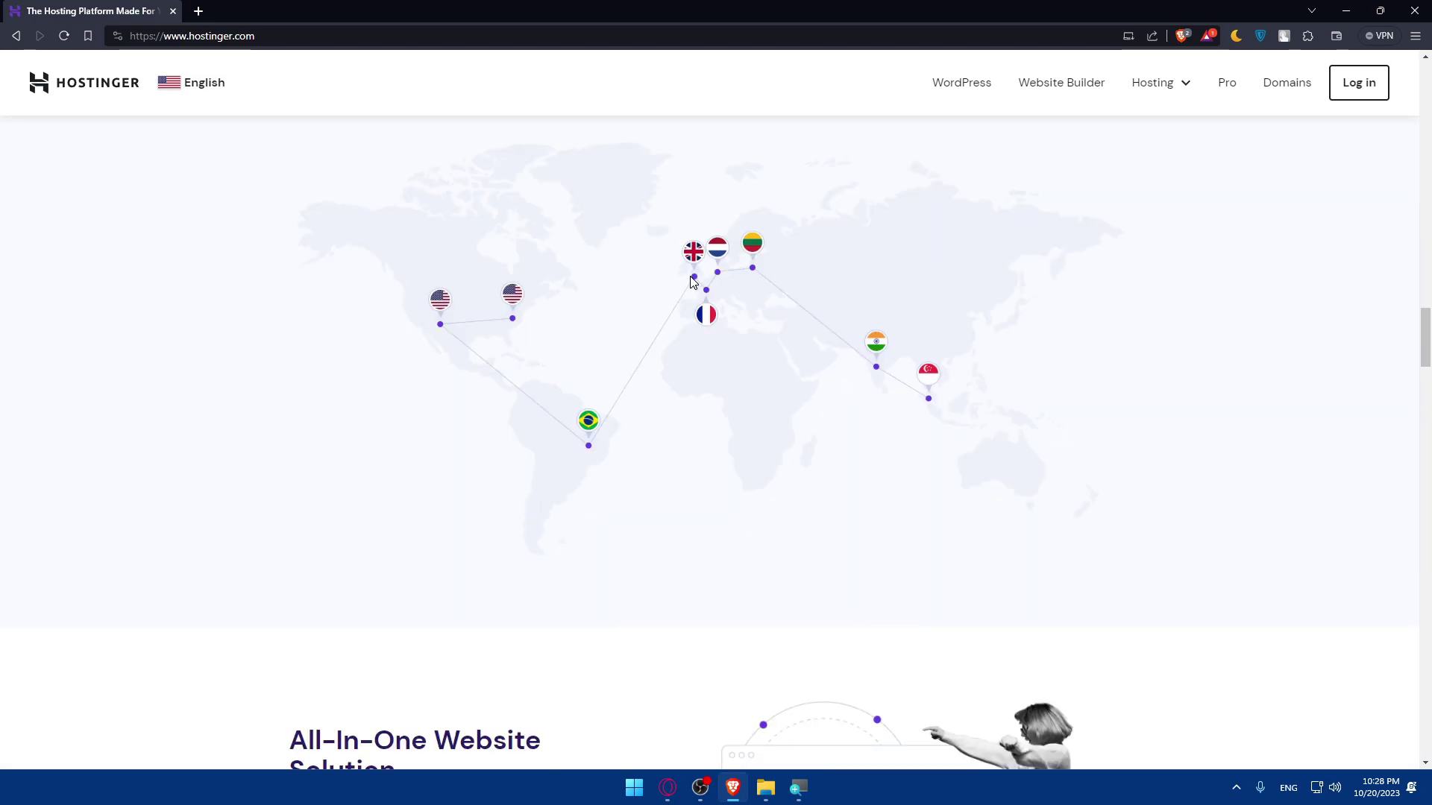
scroll(690, 279, down, 11)
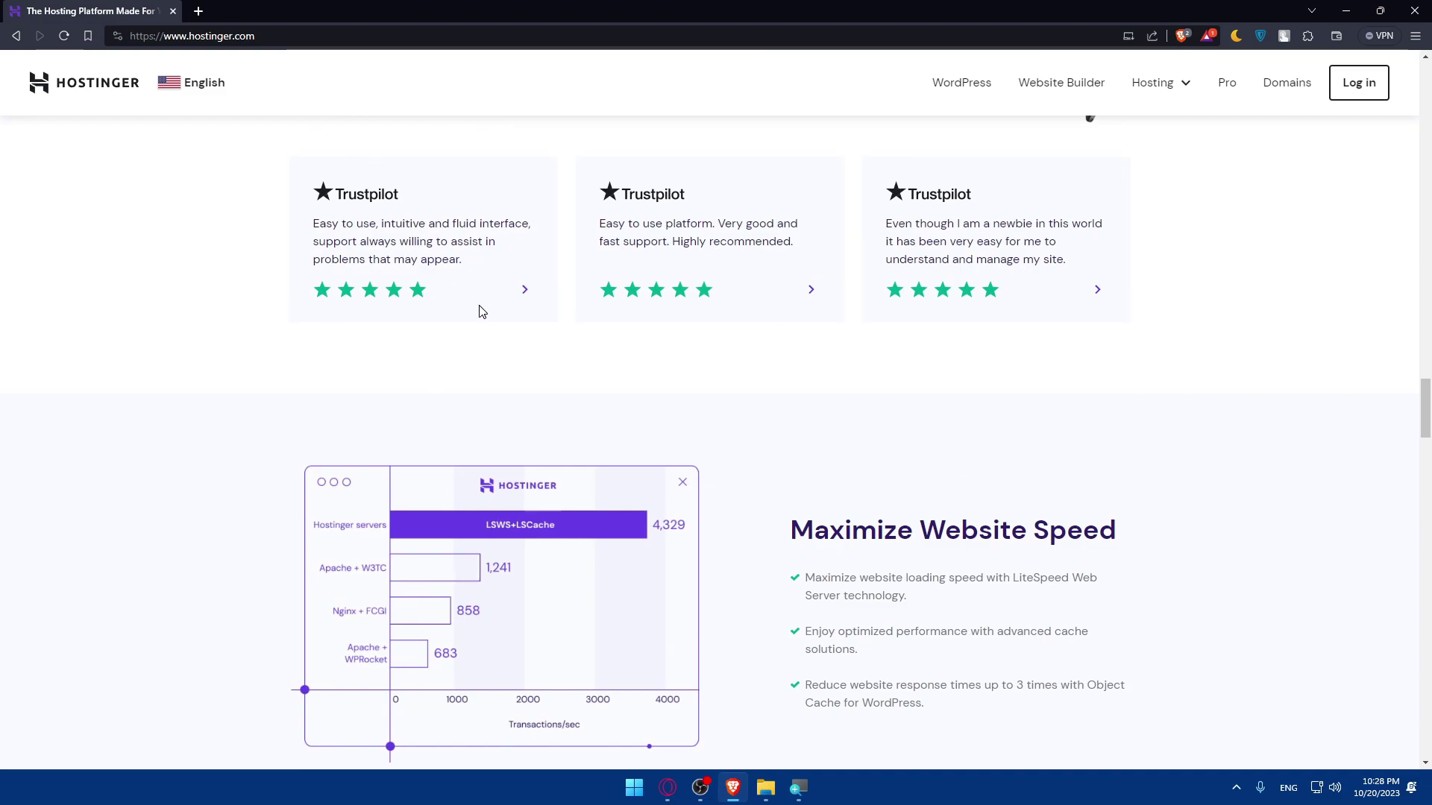
scroll(436, 314, down, 15)
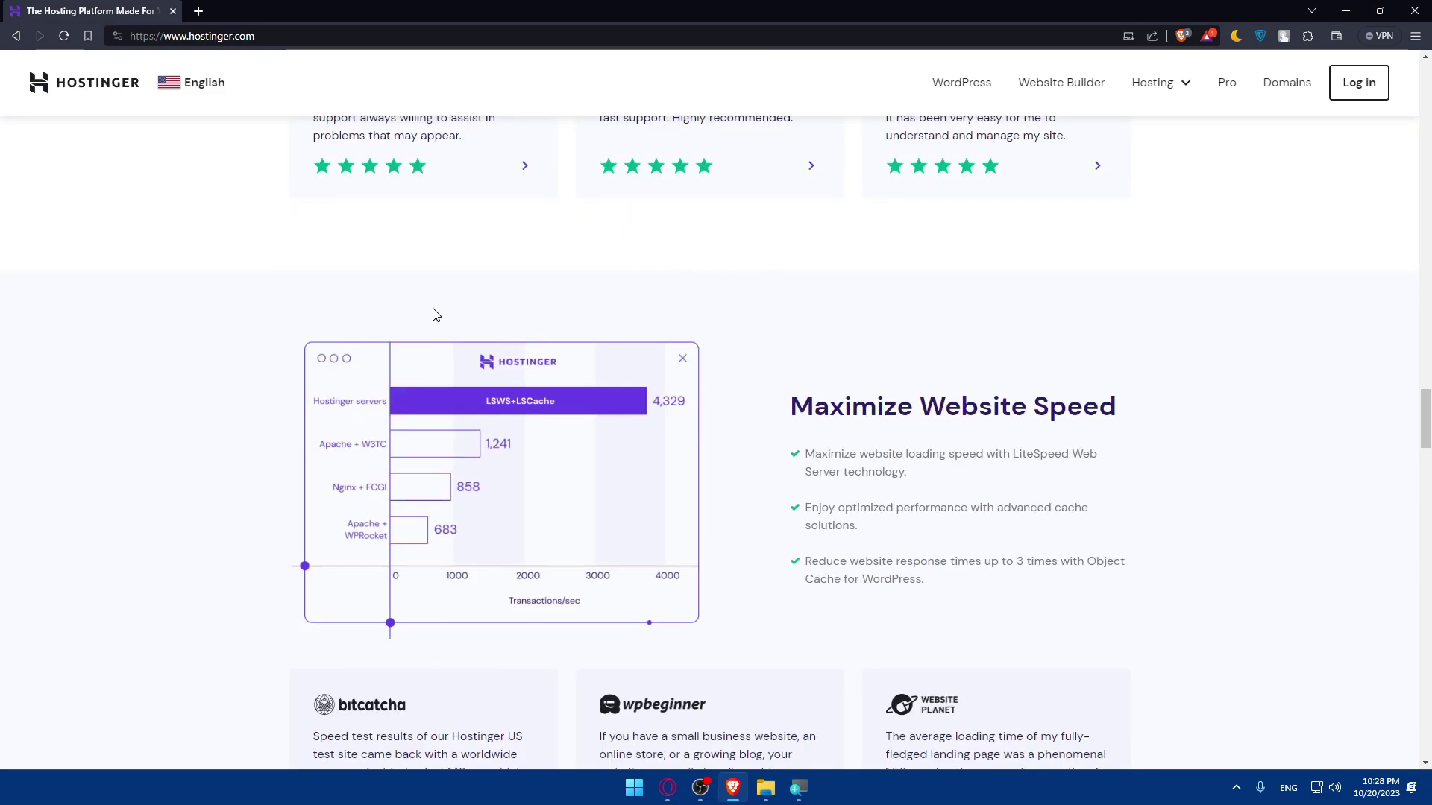
scroll(443, 311, down, 12)
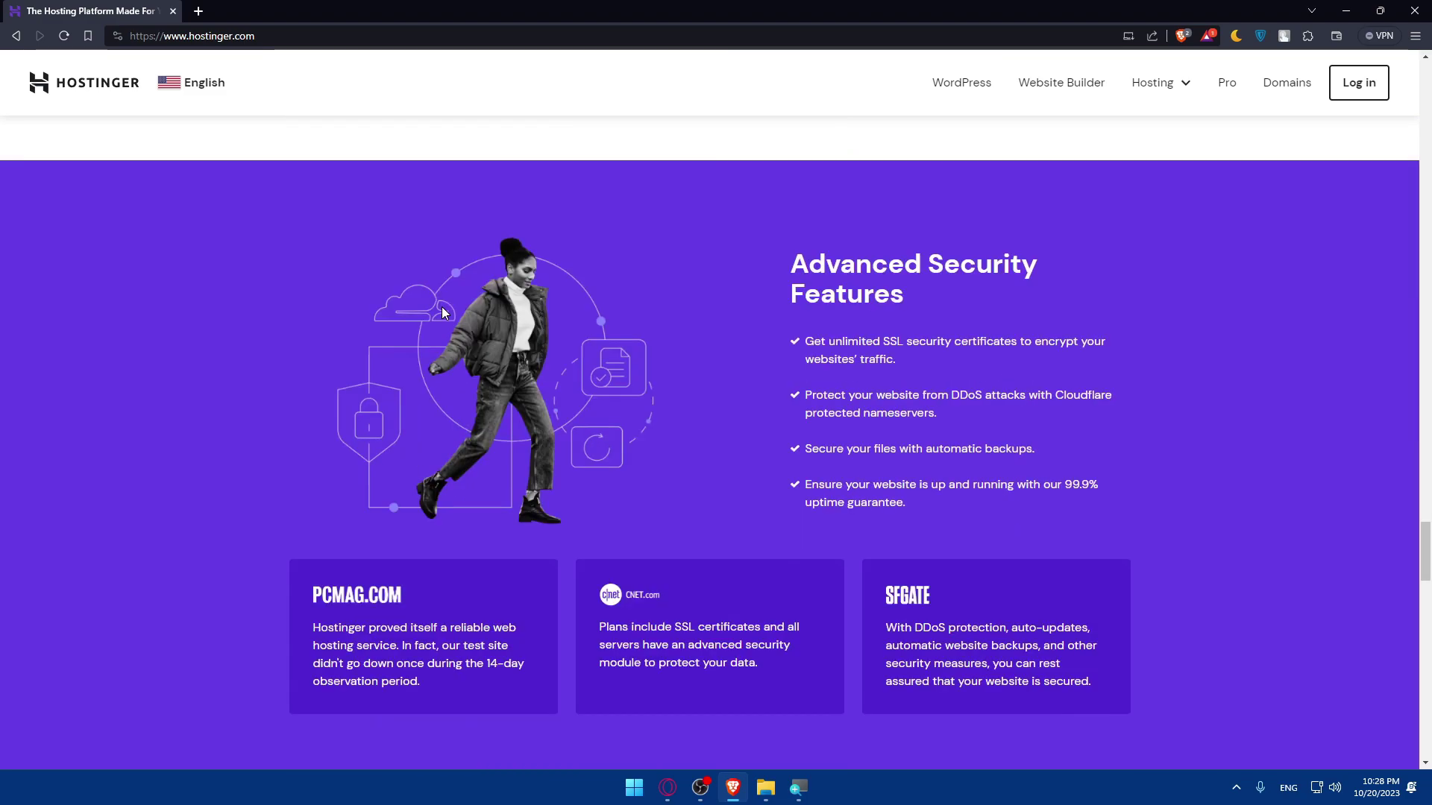
scroll(689, 385, up, 10)
scroll(690, 385, down, 15)
key(super)
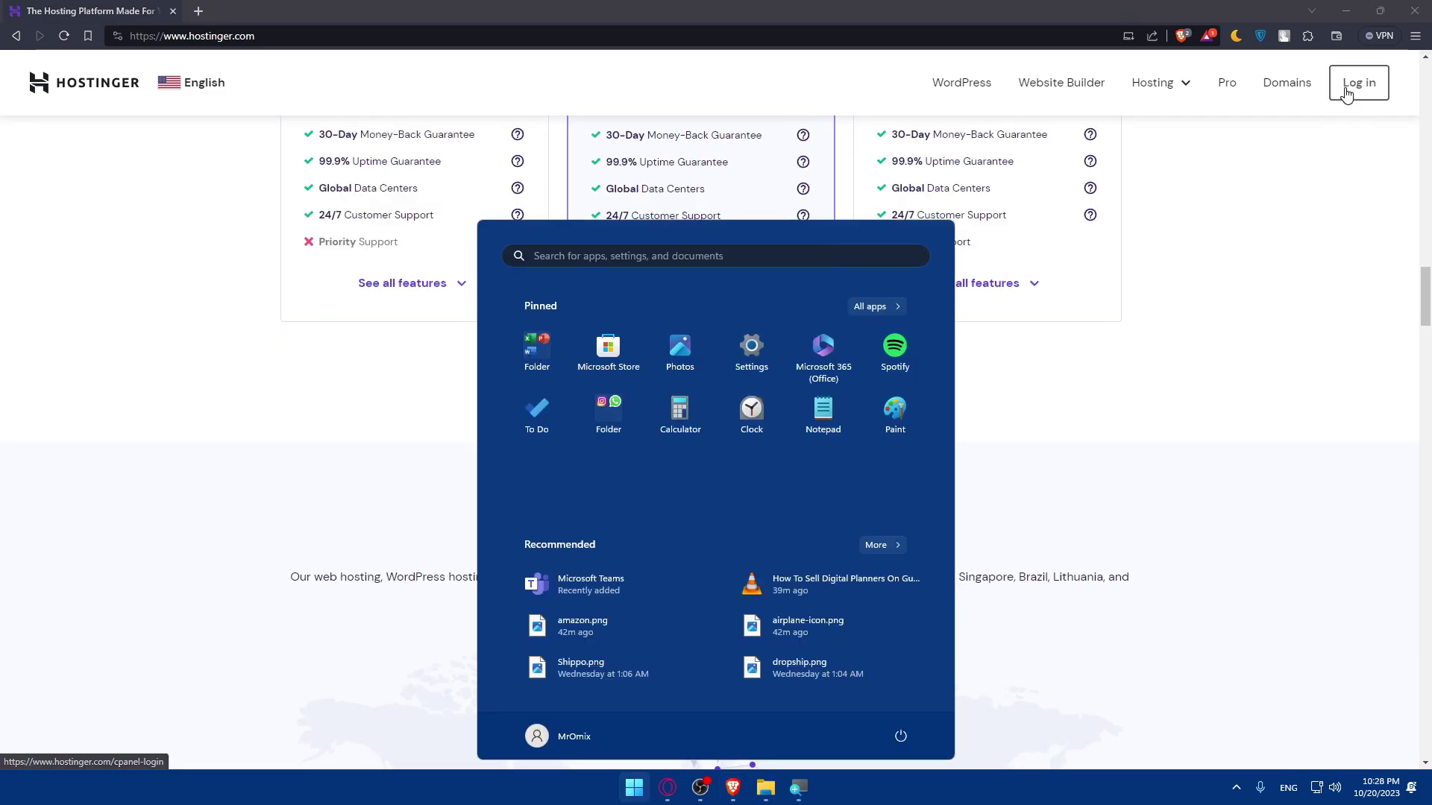
- Log in to Hostinger with a Google account to reach the hPanel home dashboard
click(1346, 94)
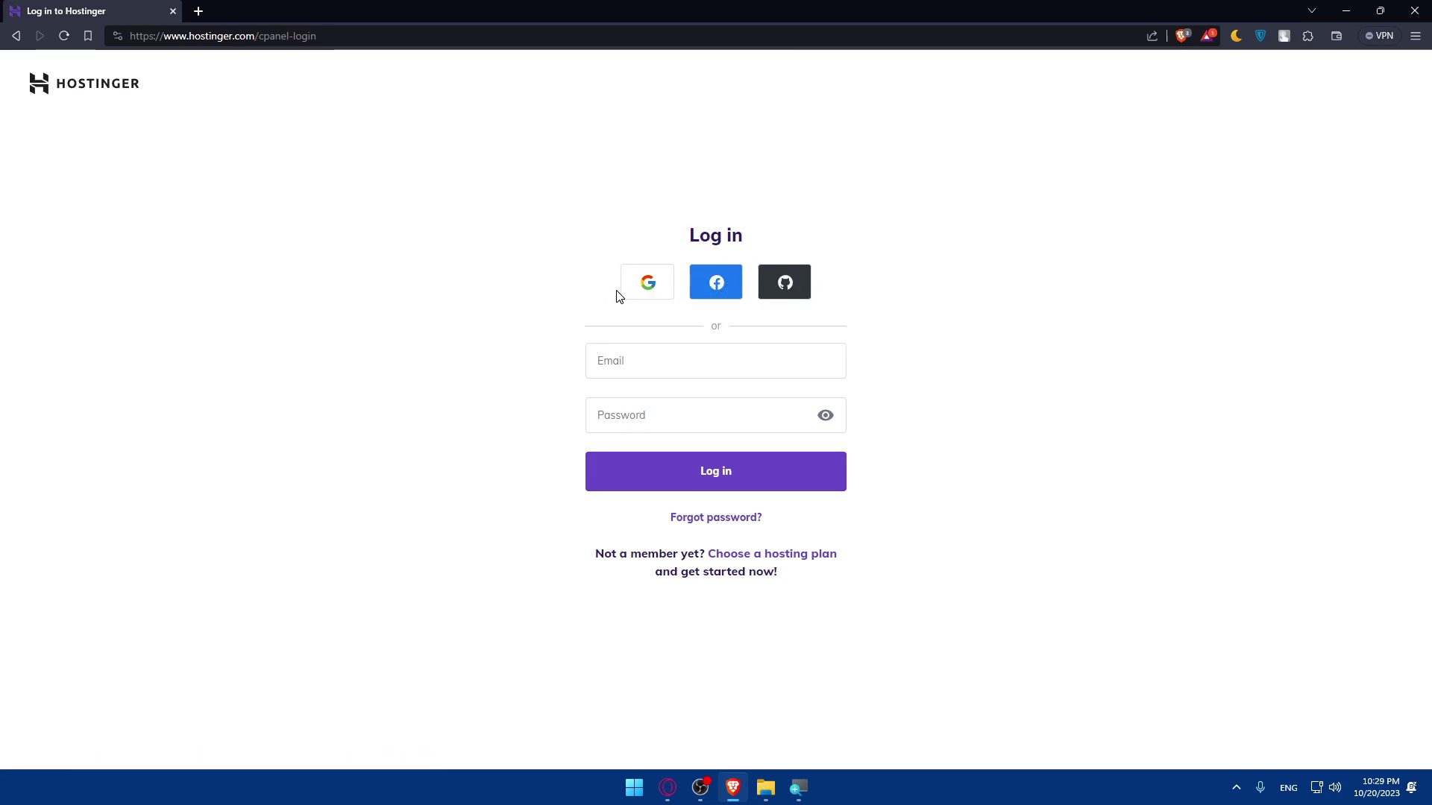
click(642, 288)
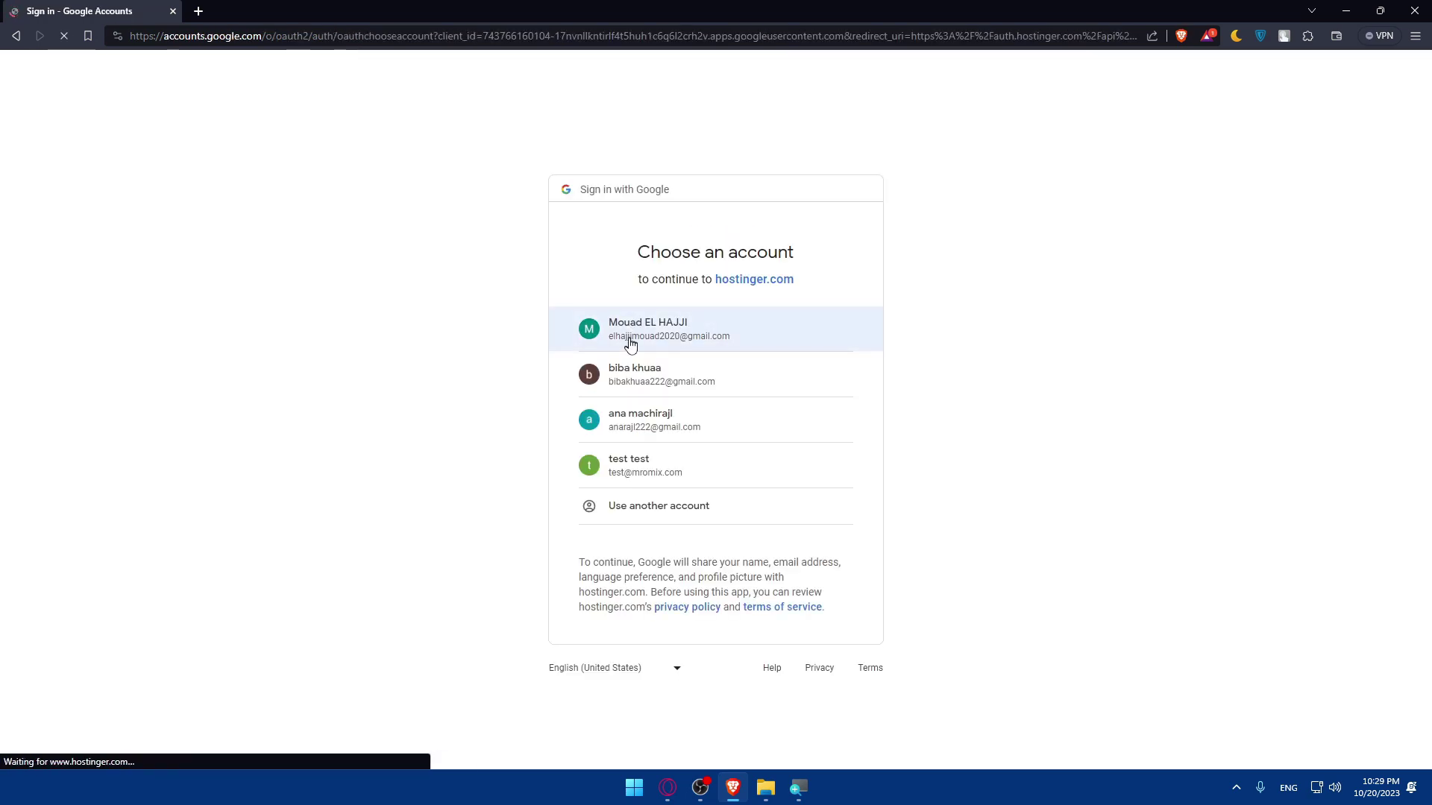
click(628, 367)
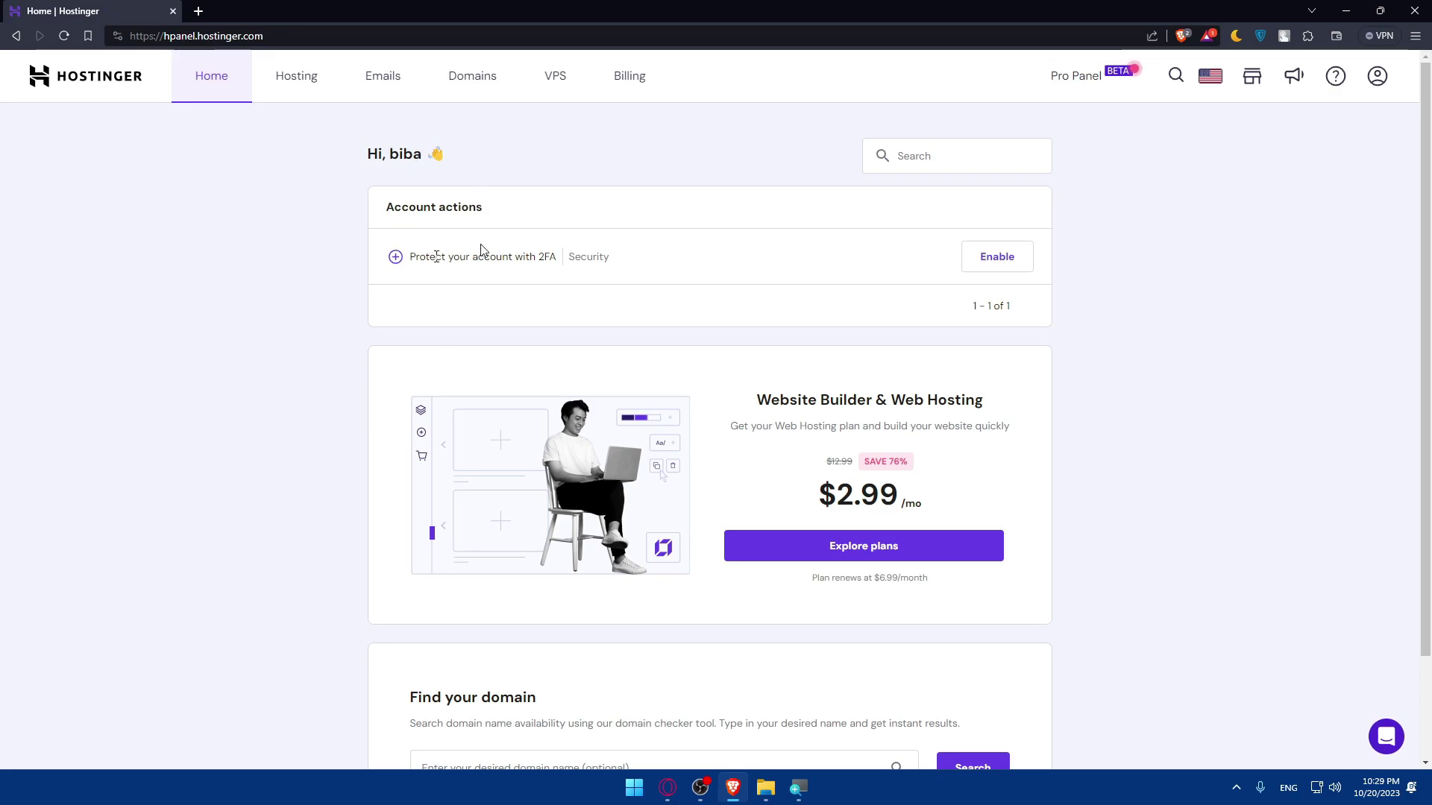
- Switch hPanel to the Domains tab to show the Get a New Domain search
click(495, 79)
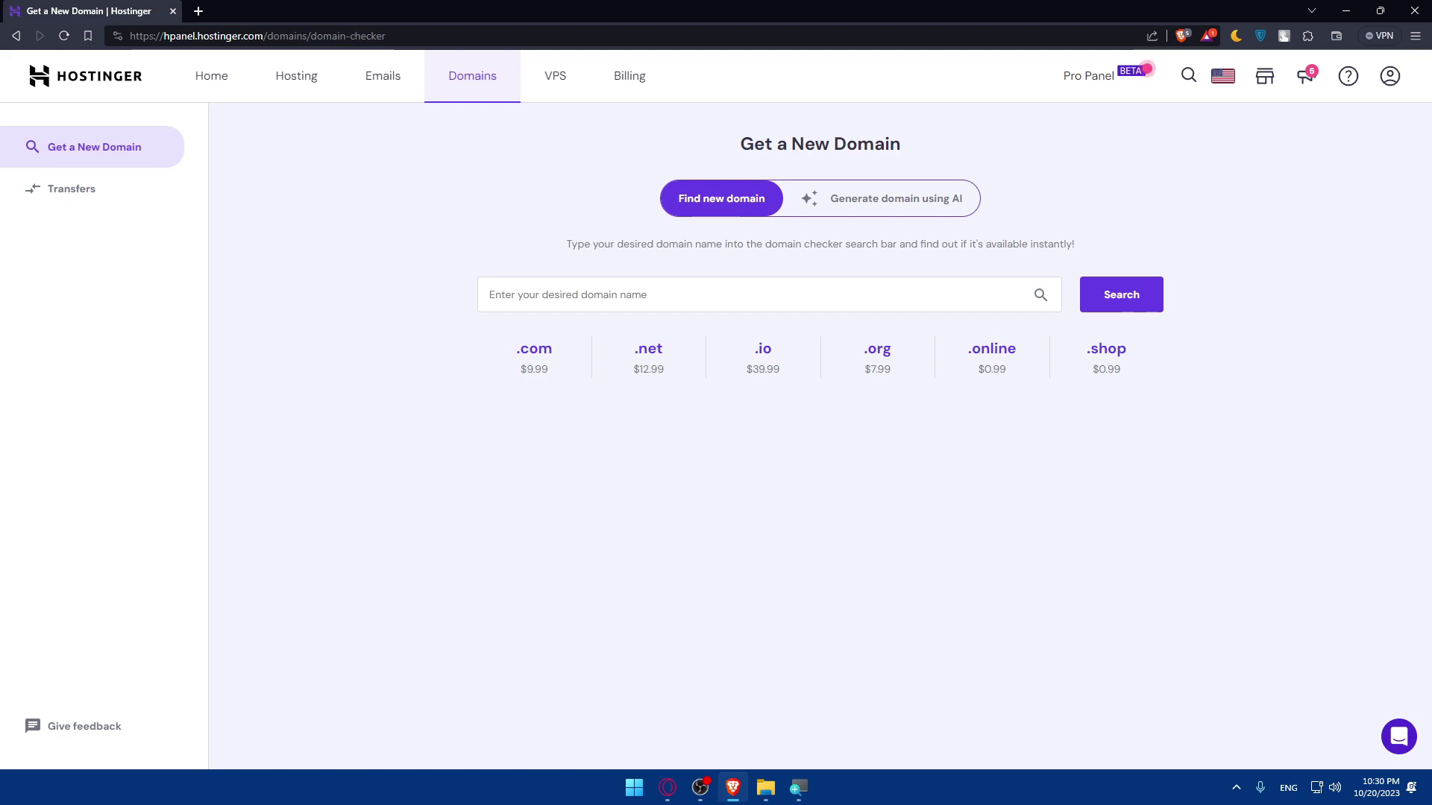
- Load wordpress.com and localhost wp-admin in new tabs, then open the WordPress.com site's General Settings
click(198, 11)
text(wordpress.com)
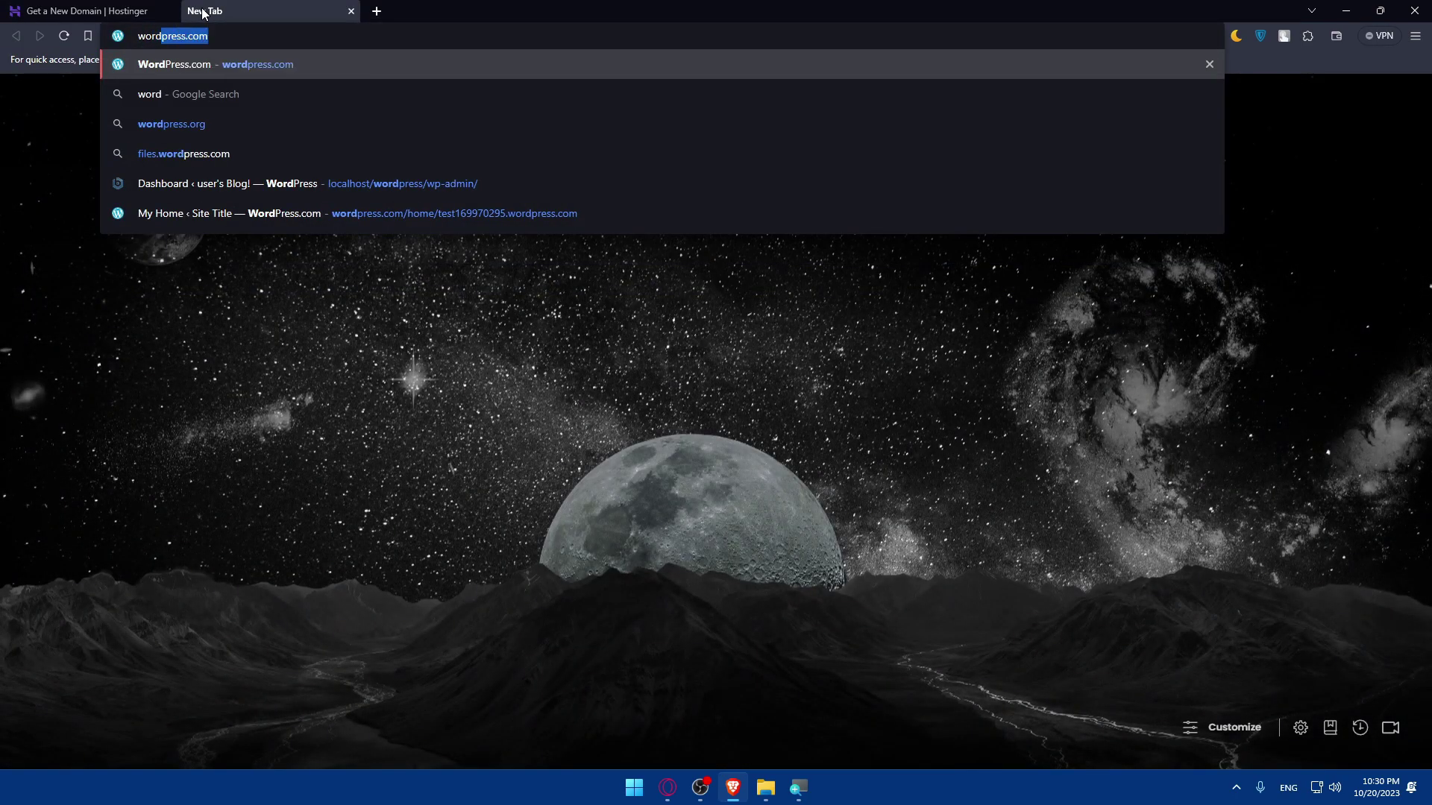
key(Return)
click(377, 11)
text(localhost/wordpress/wp-admin/)
key(Return)
click(279, 8)
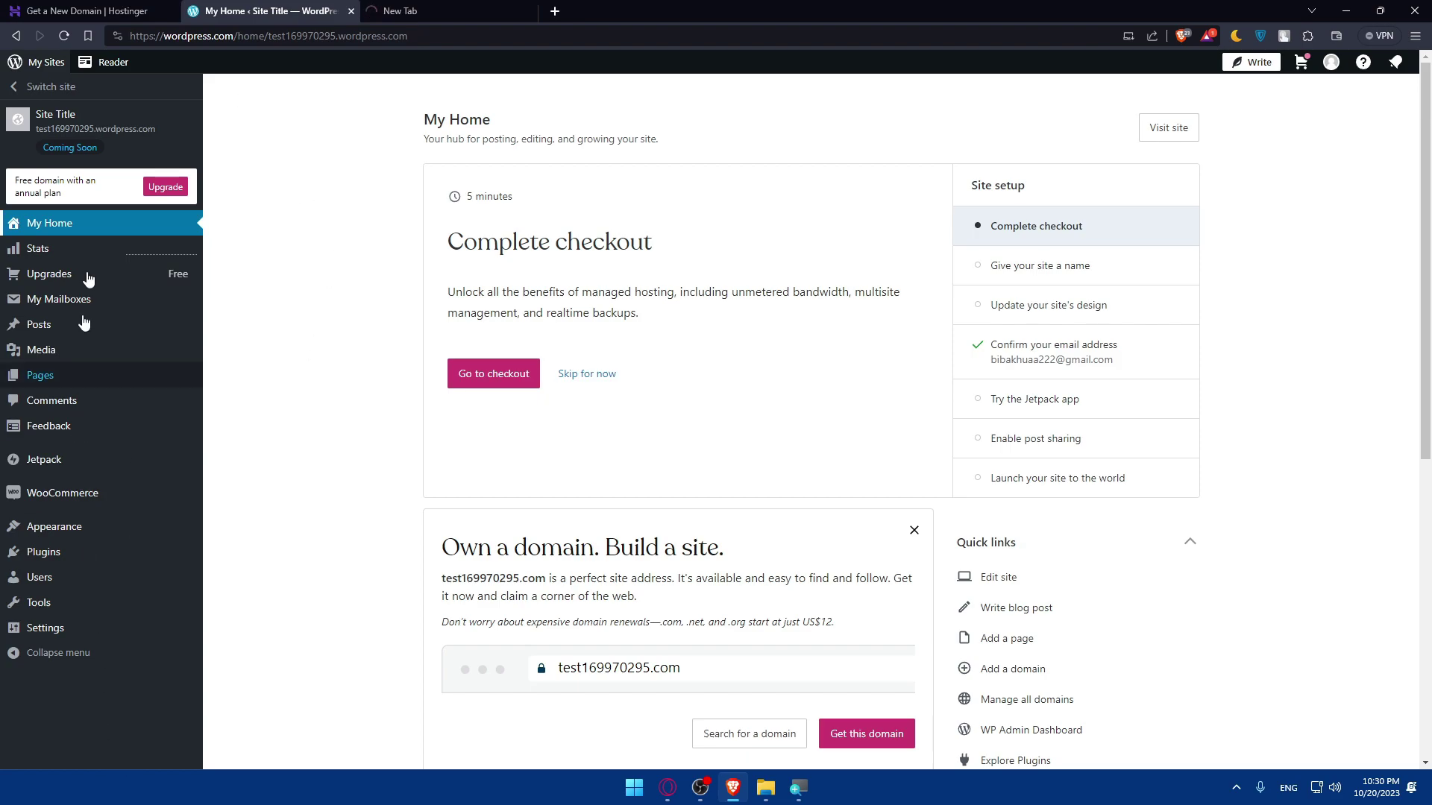
click(44, 630)
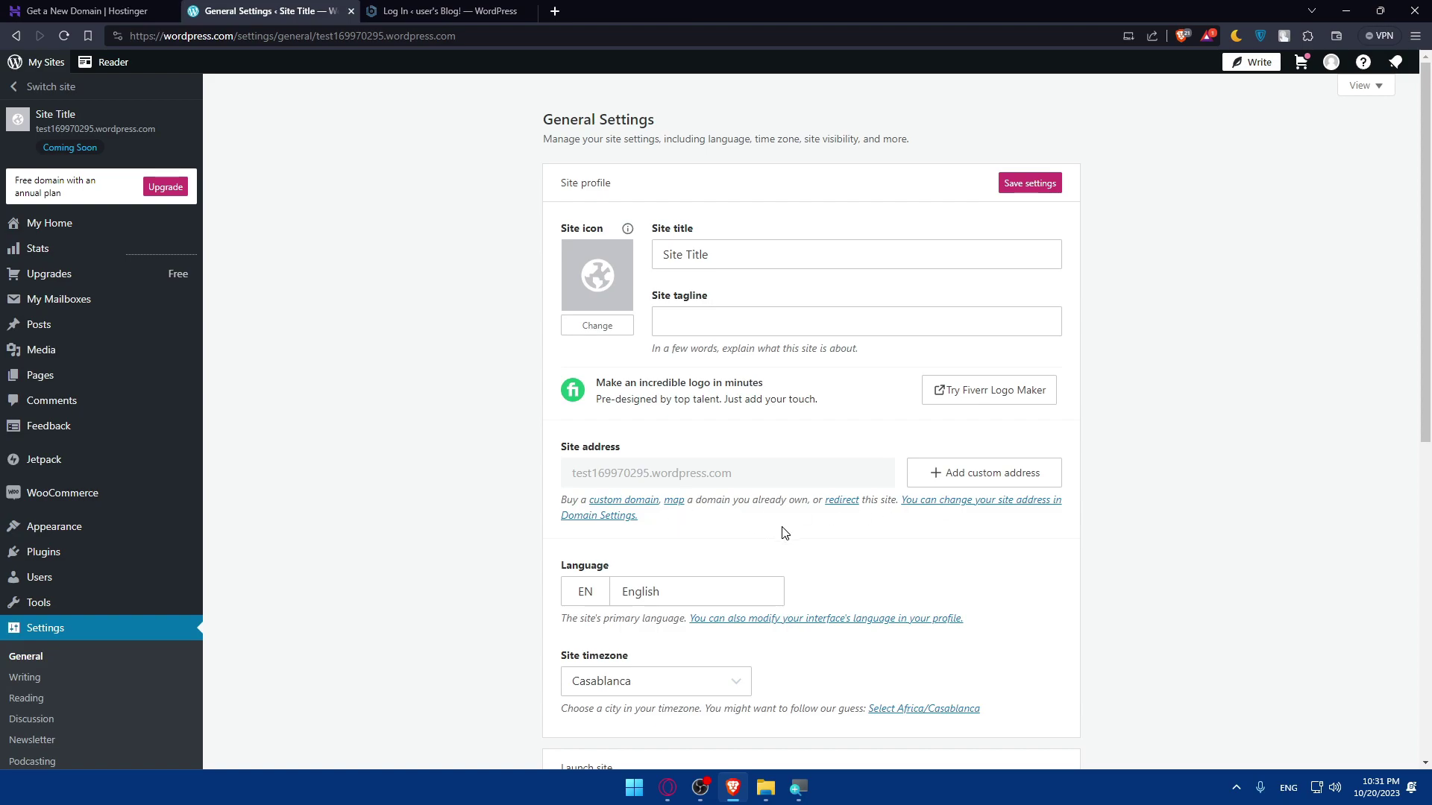
- Start adding a custom domain and search for 'mromix.'
click(982, 474)
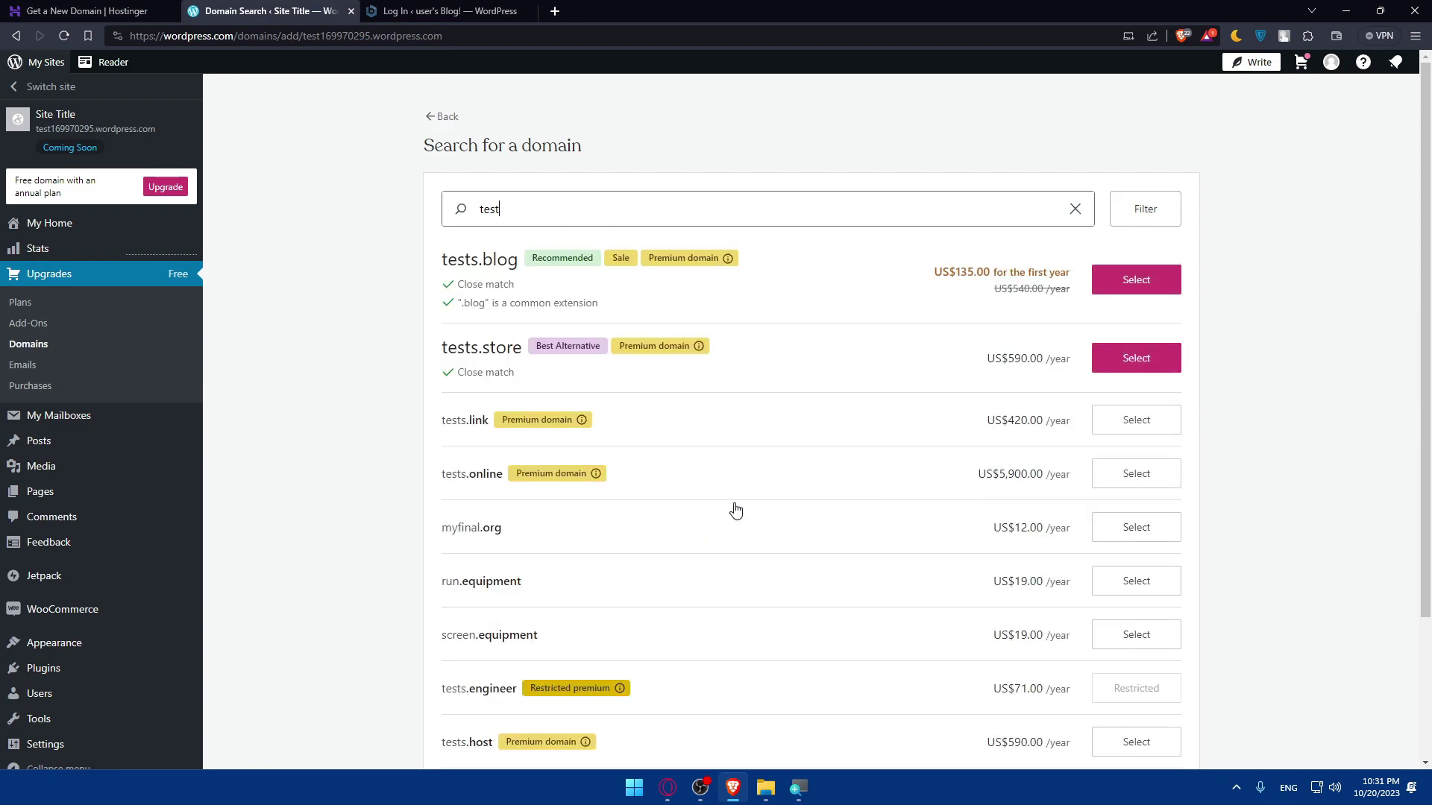
click(485, 209)
text(mromix)
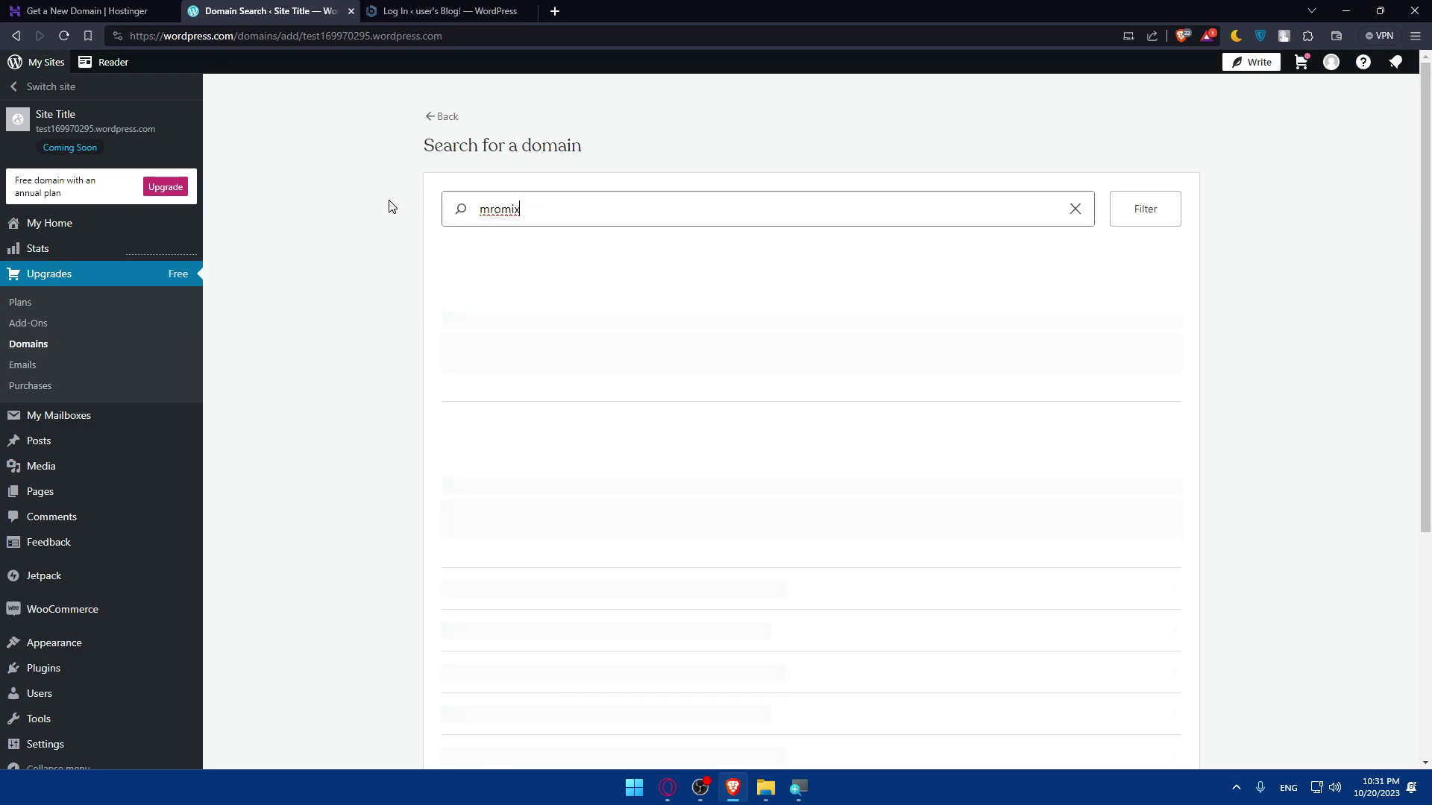
text(.com)
click(357, 213)
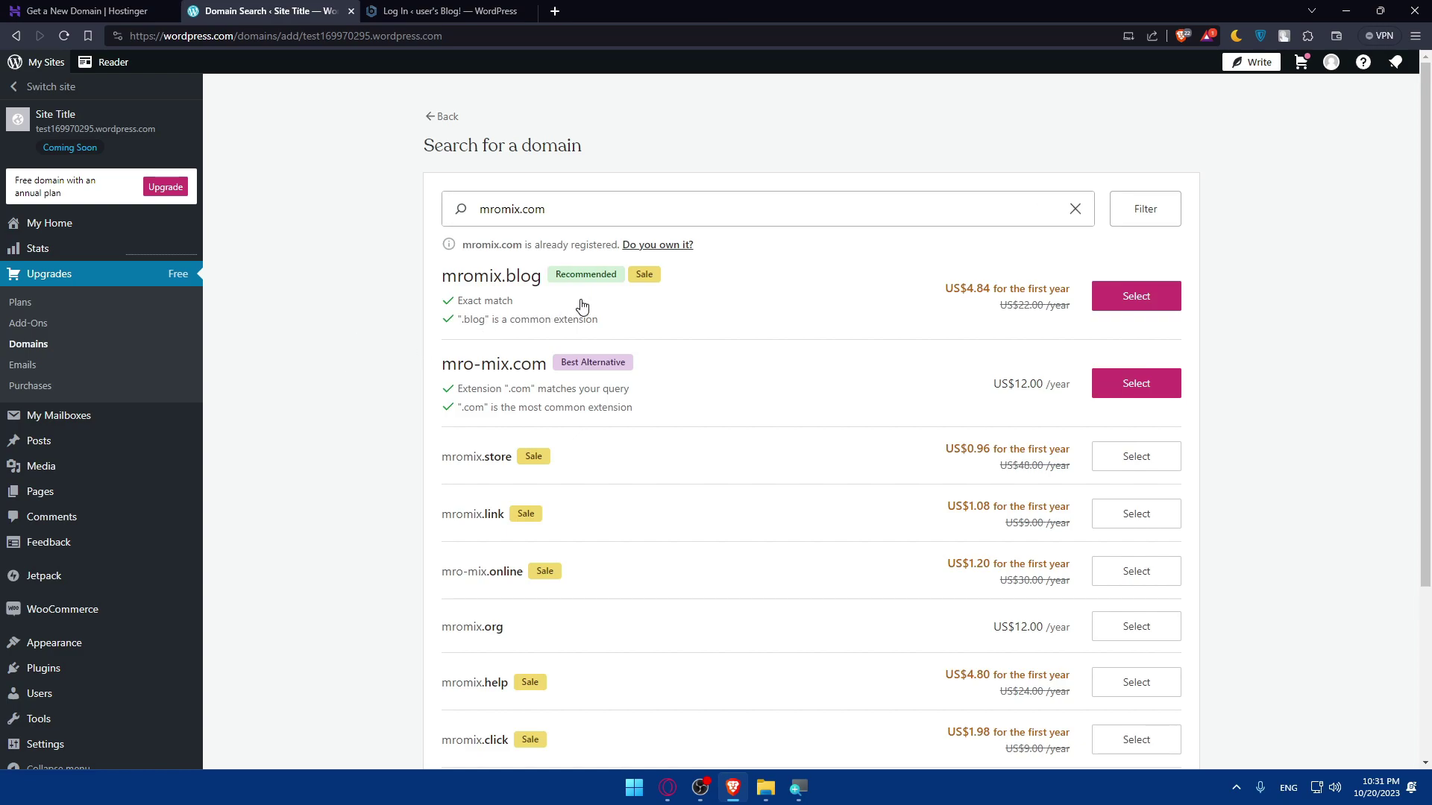
- Load two more batches of suggested domain names with Show more results
scroll(589, 313, down, 3)
scroll(610, 376, up, 3)
scroll(615, 437, down, 2)
scroll(615, 438, up, 2)
scroll(615, 437, down, 3)
scroll(616, 438, up, 3)
scroll(485, 380, down, 3)
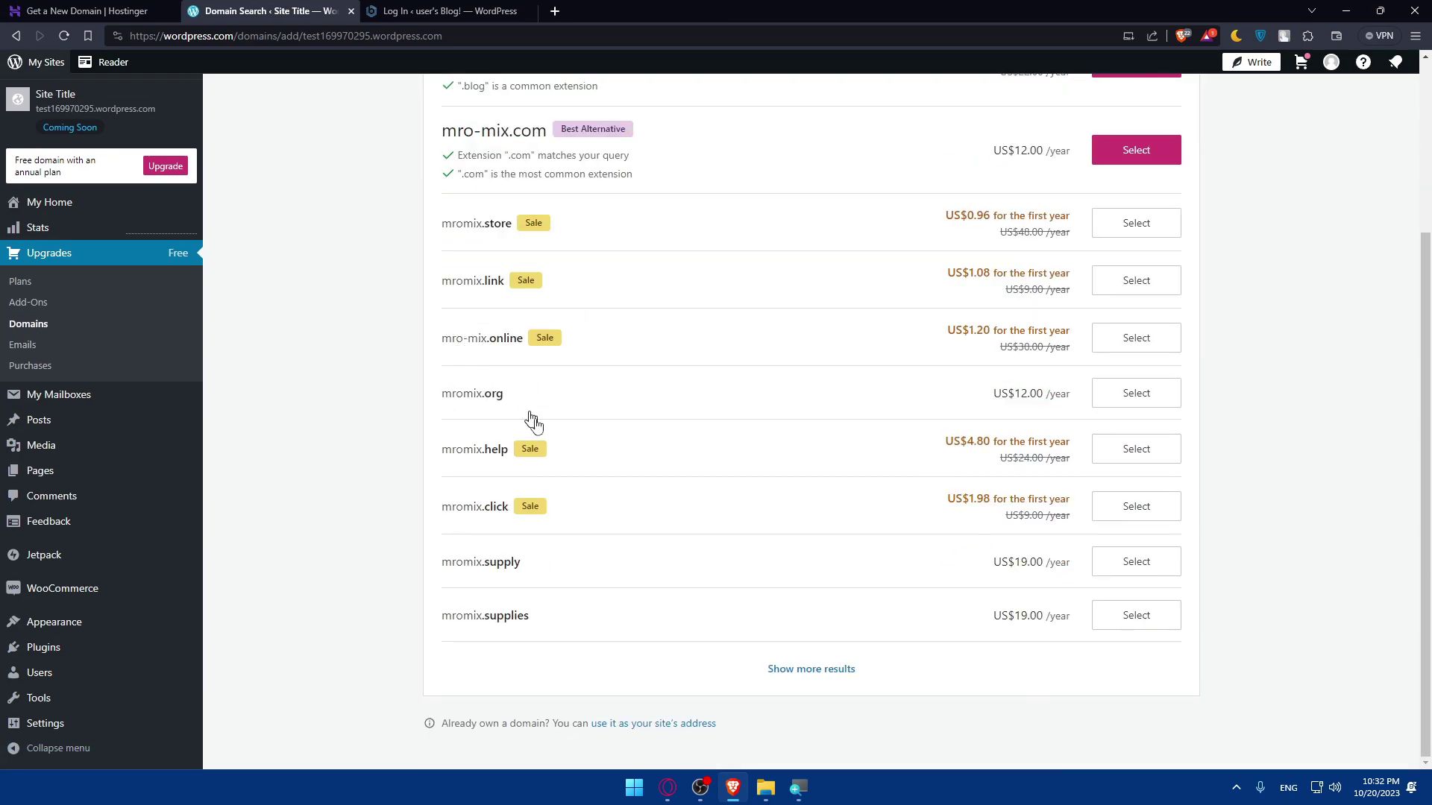
click(831, 675)
scroll(827, 641, down, 2)
scroll(812, 584, down, 5)
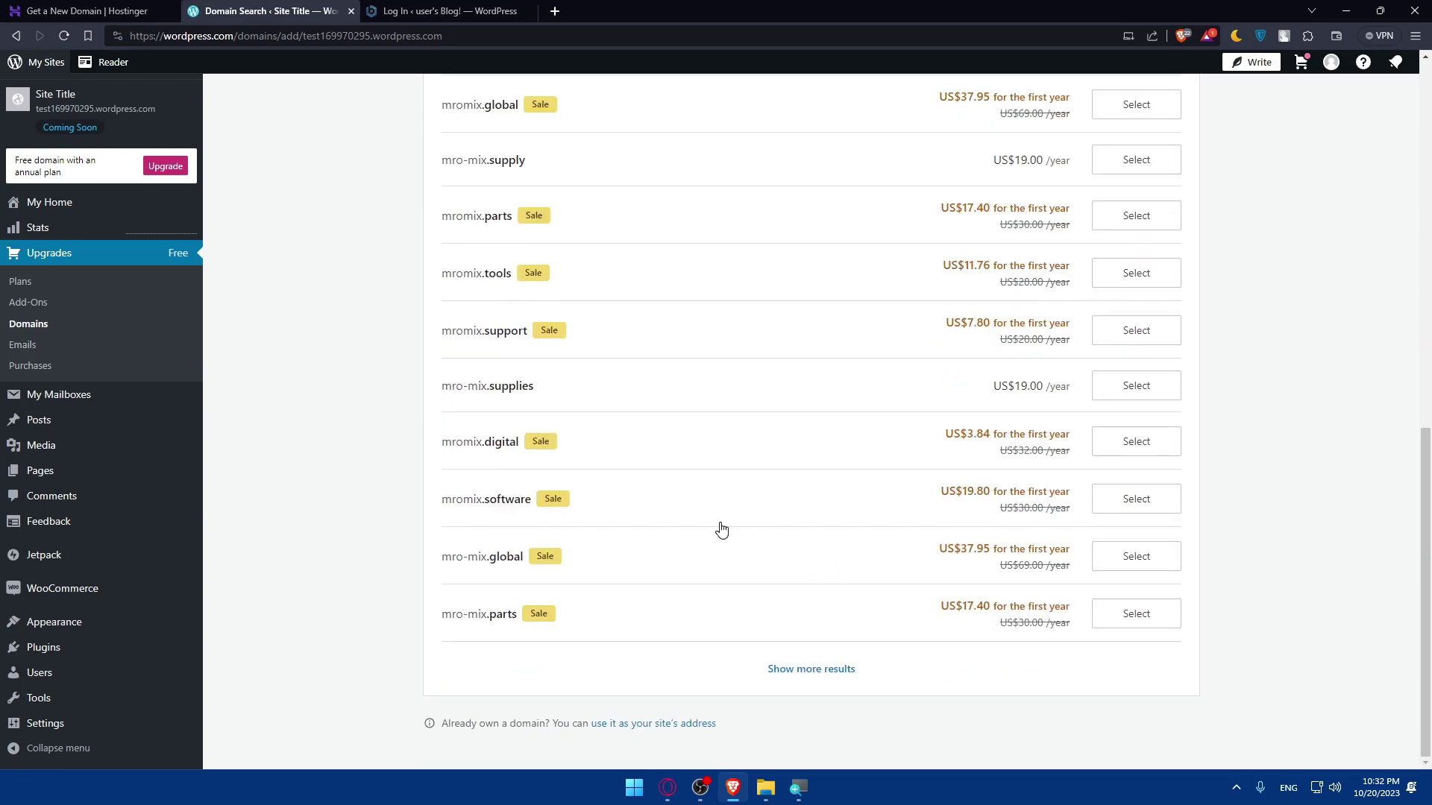
click(811, 668)
scroll(747, 573, down, 5)
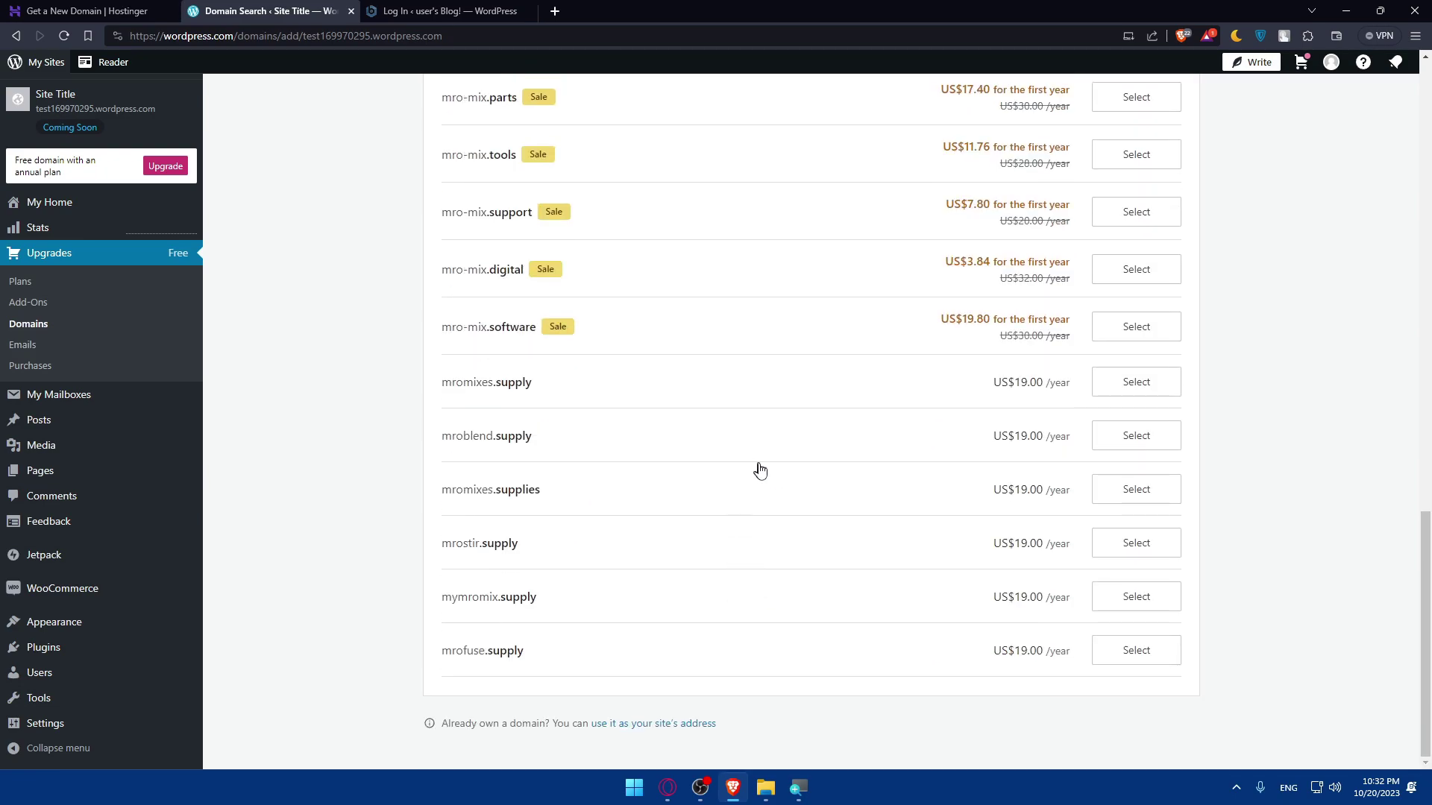
scroll(760, 470, up, 15)
- Go back to General Settings and enter mromix.com as a domain to map
key(alt+Left)
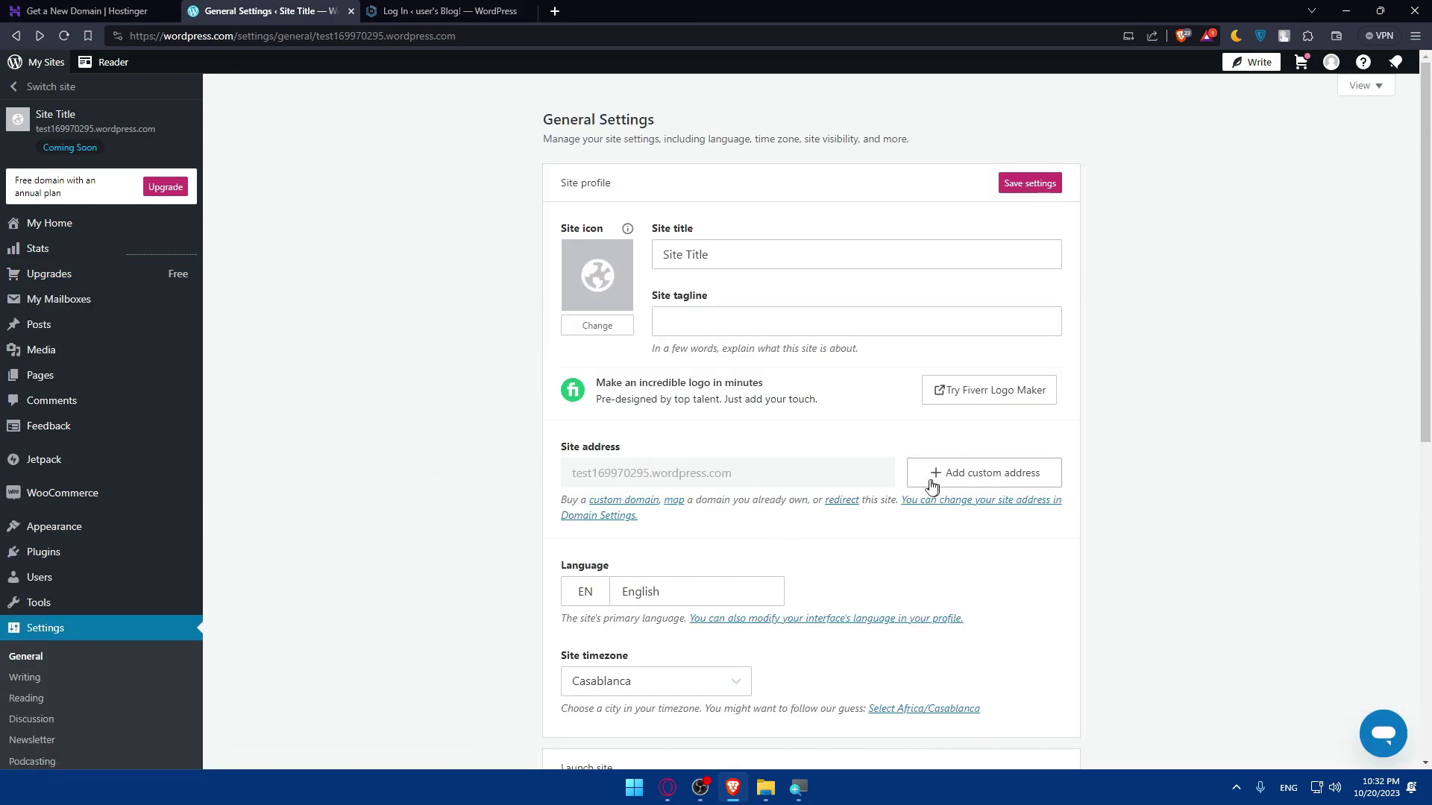
click(675, 501)
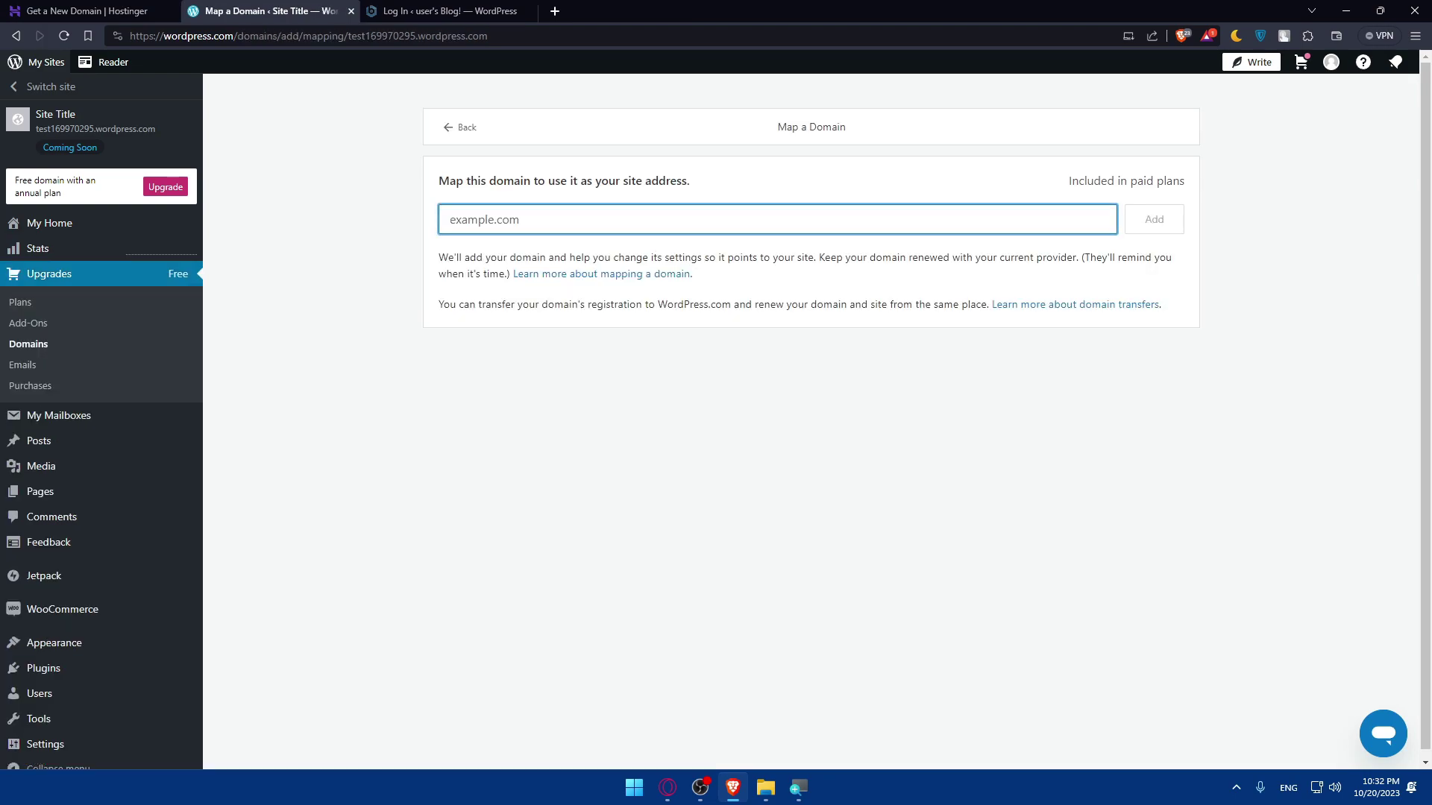
text(mromix.com)
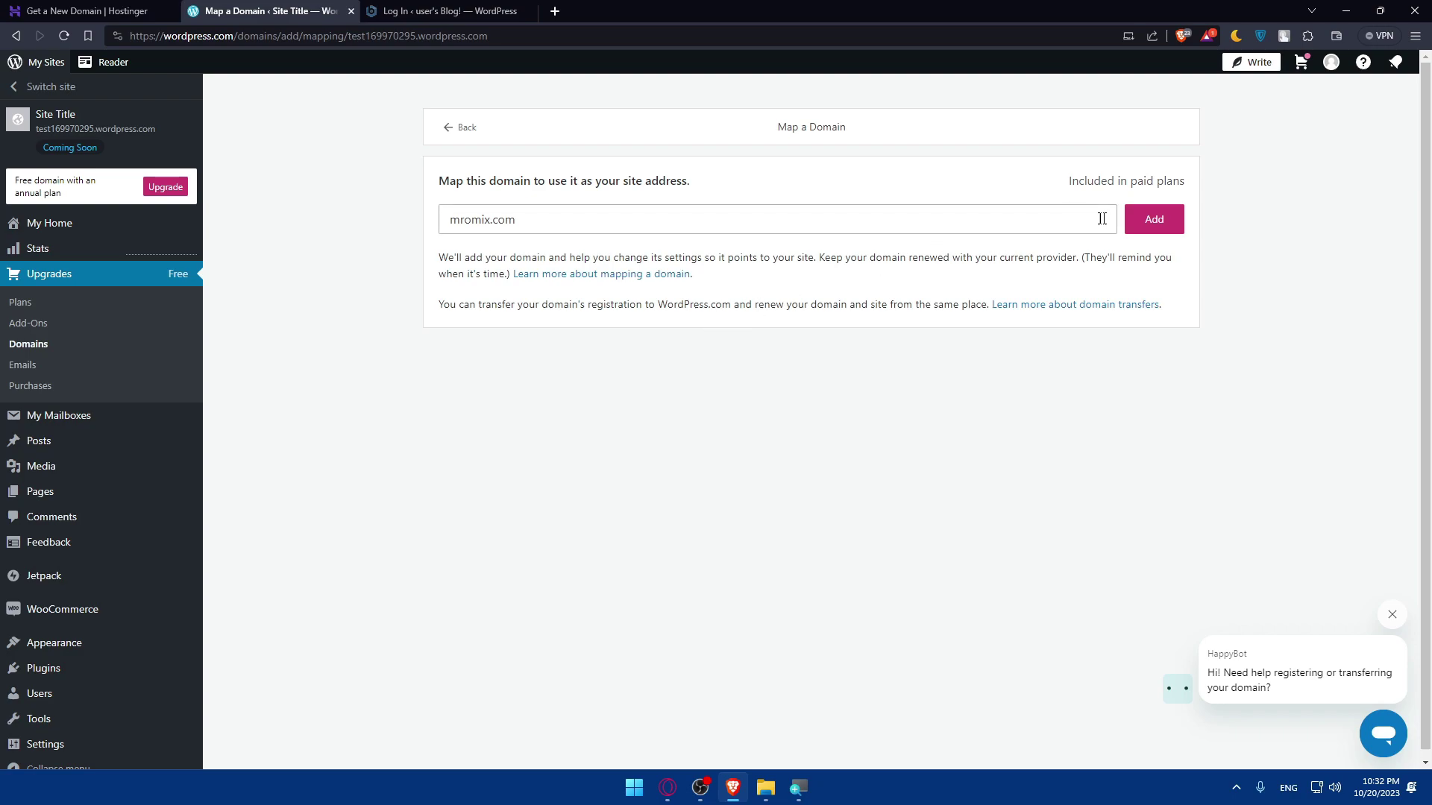
- Add mromix.com for mapping and review the domain renewal period options without changing them
click(1147, 228)
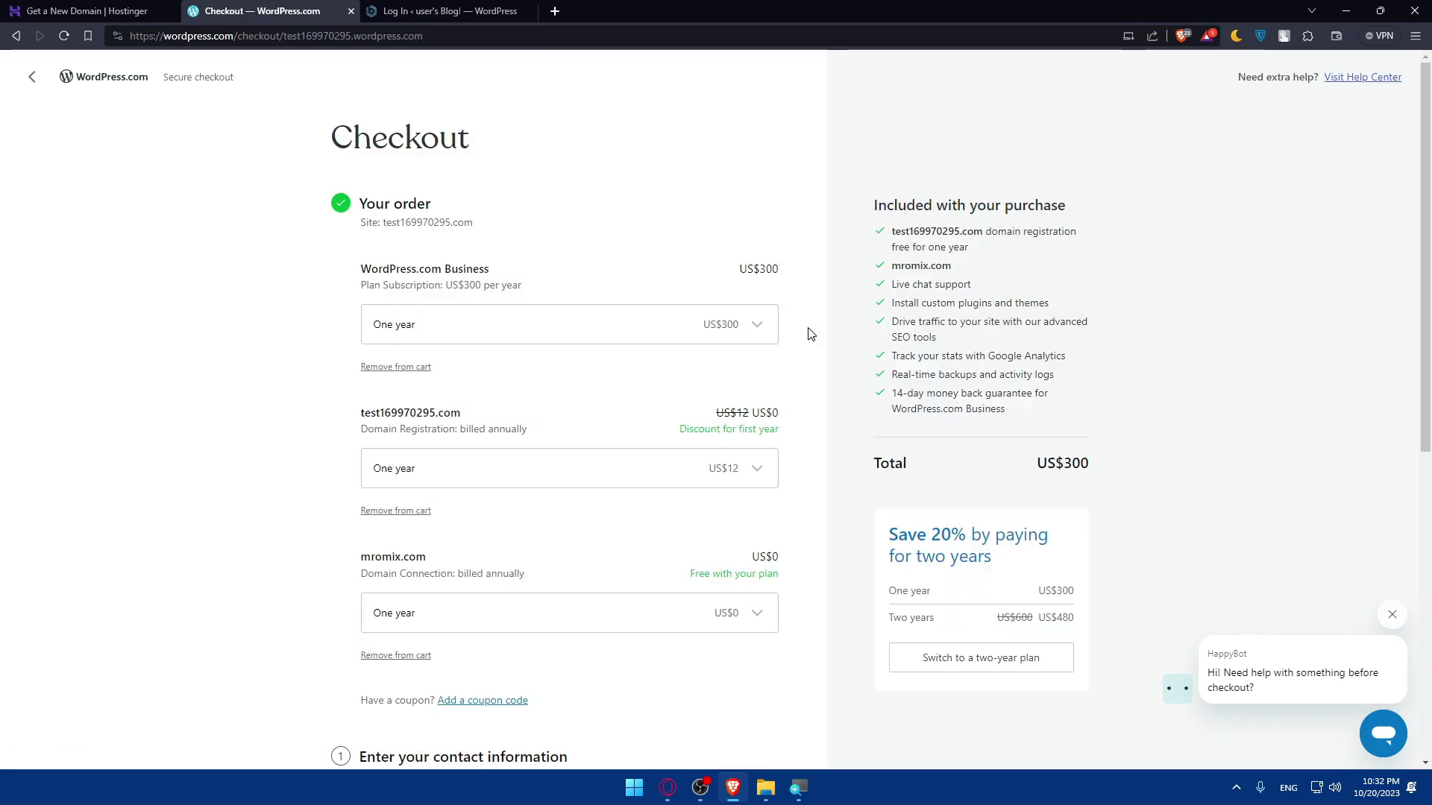
scroll(634, 505, down, 2)
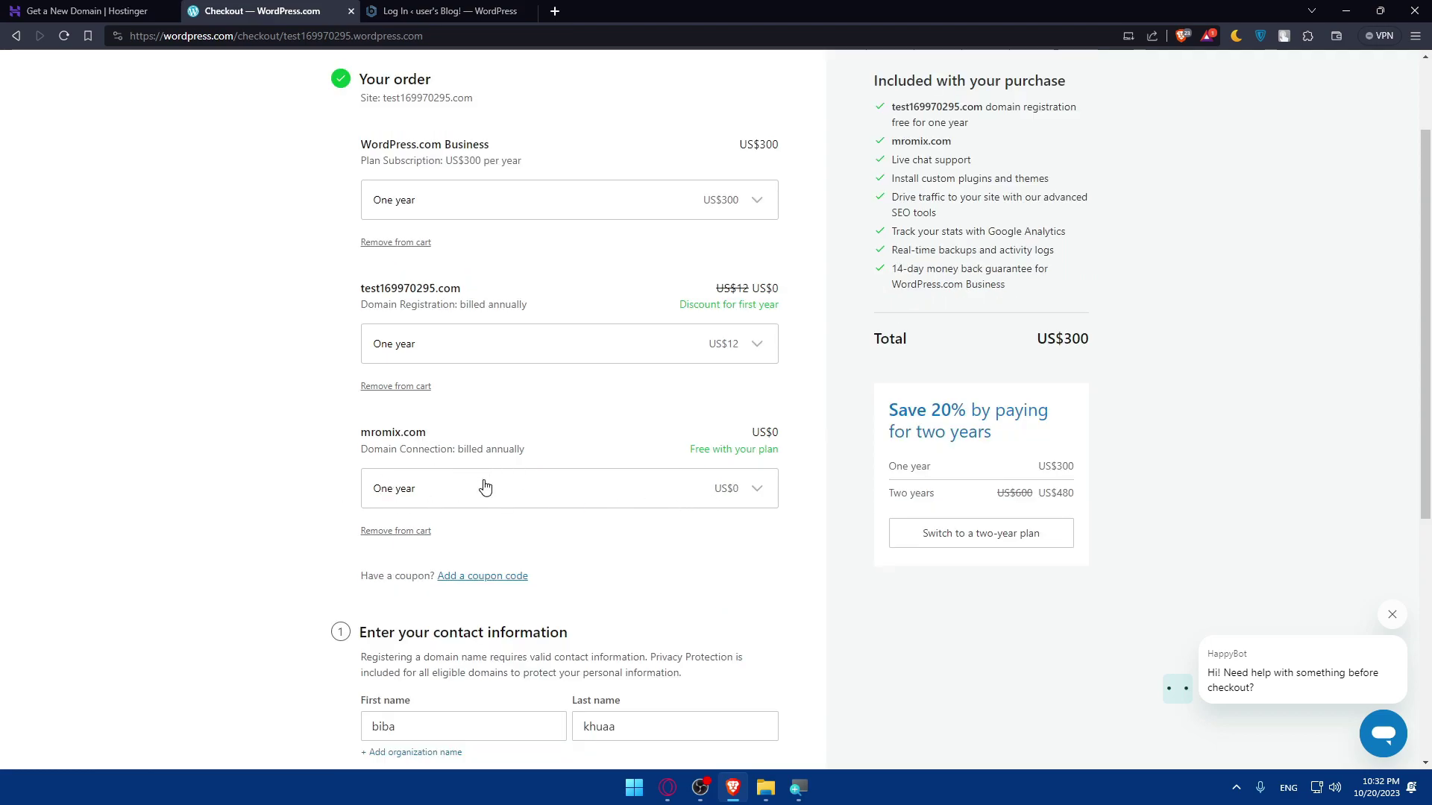
scroll(522, 488, down, 2)
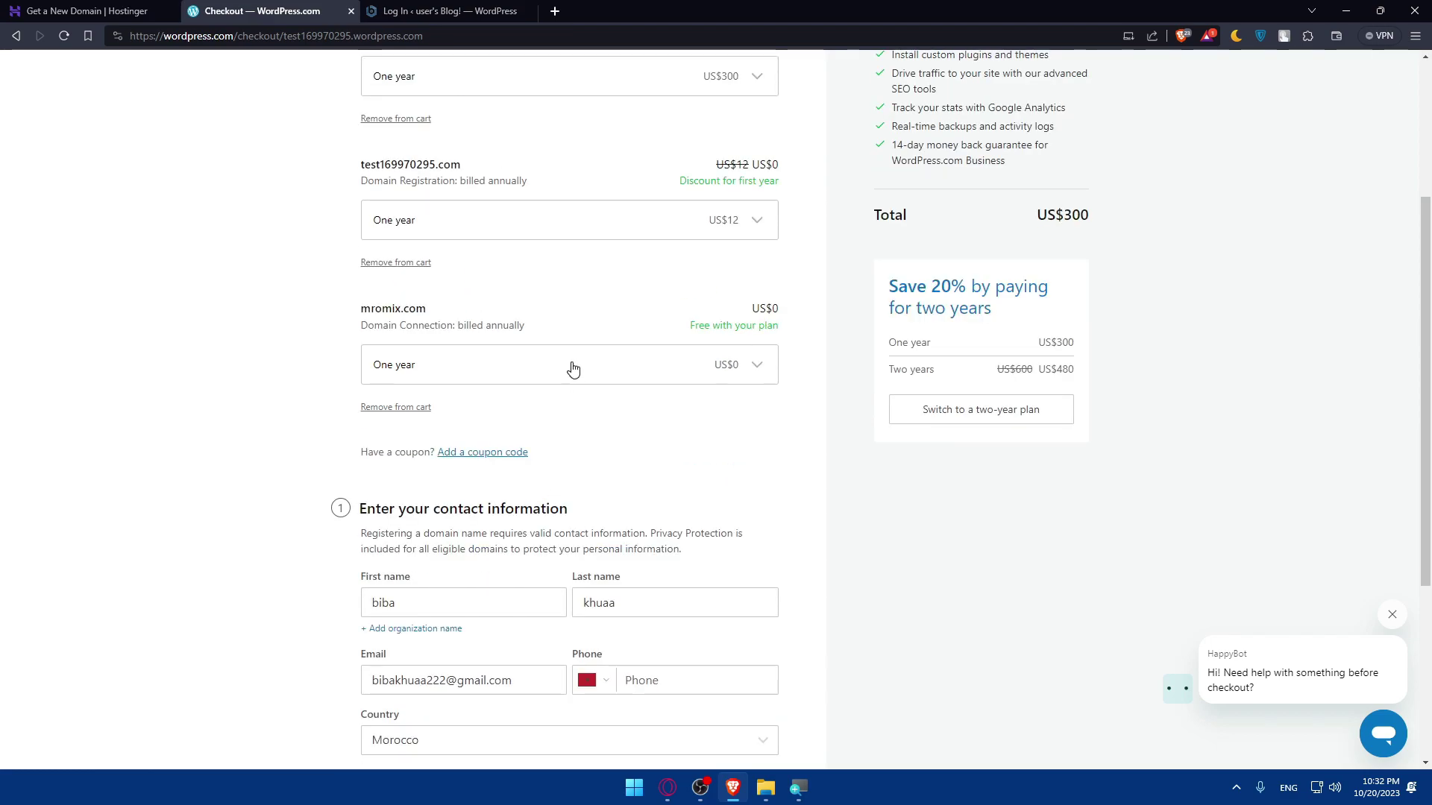
scroll(572, 368, up, 2)
click(709, 346)
scroll(708, 371, up, 2)
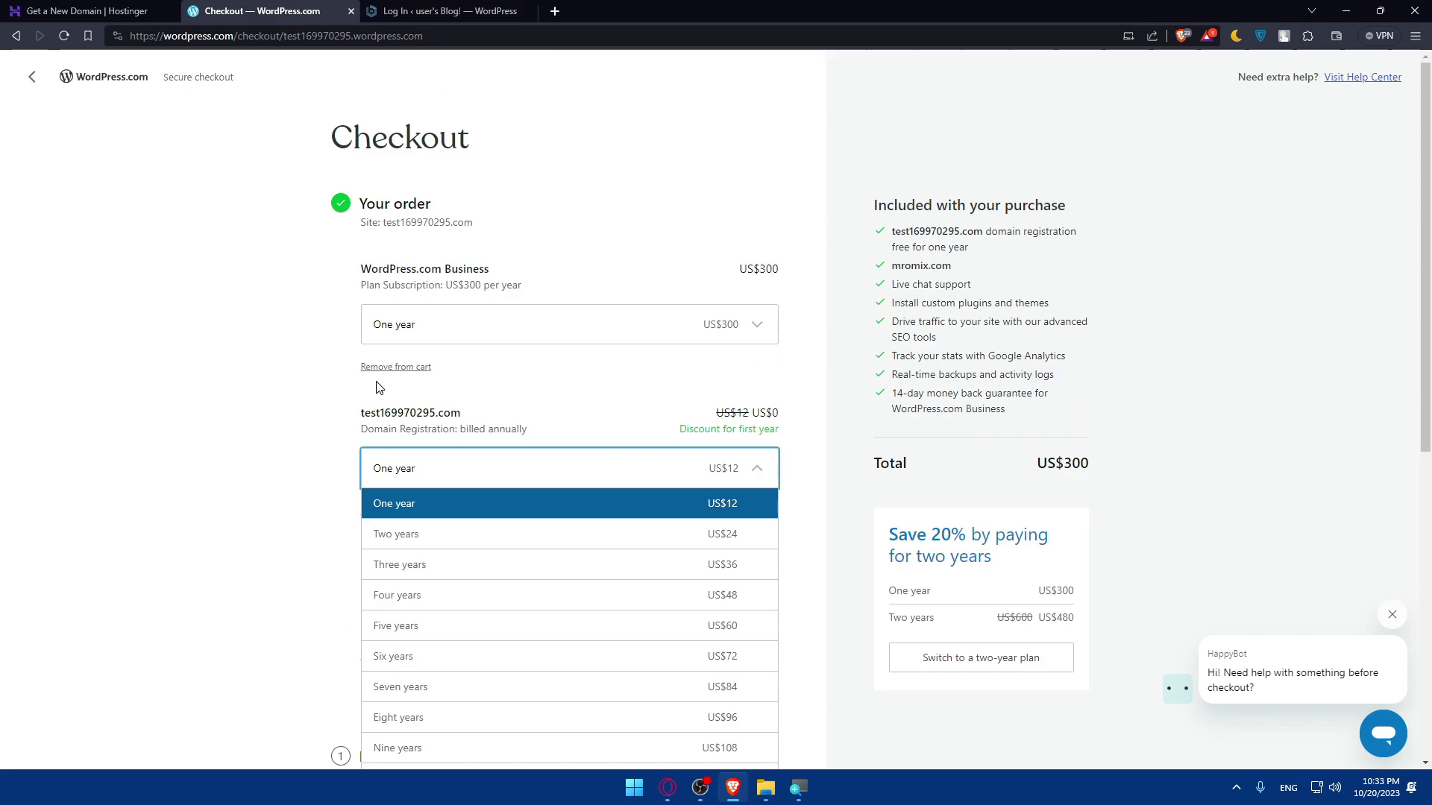
scroll(536, 387, down, 8)
scroll(448, 321, up, 1)
scroll(377, 388, down, 2)
scroll(224, 522, up, 9)
click(776, 466)
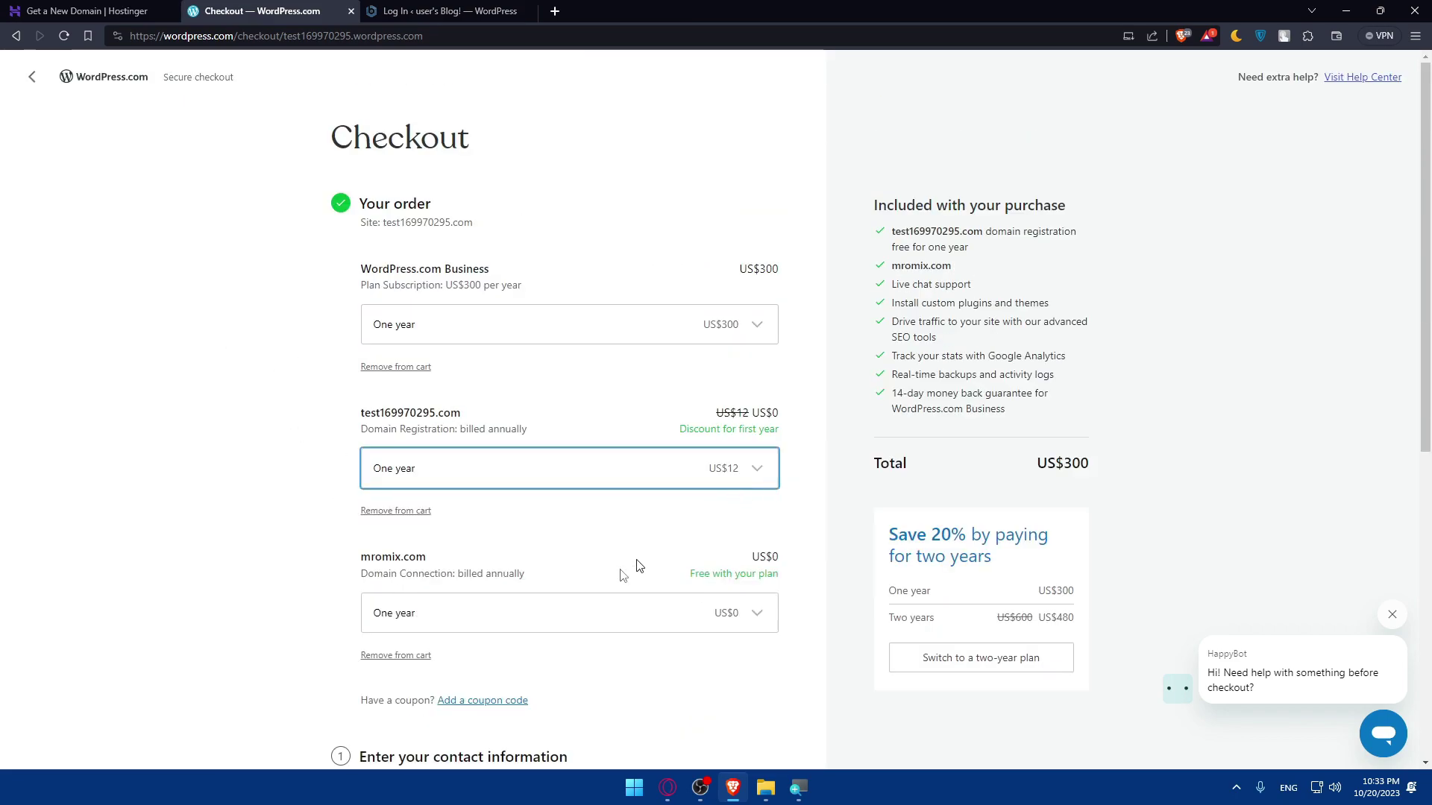
- Remove the domain registration and the Business plan from the cart
scroll(607, 584, down, 2)
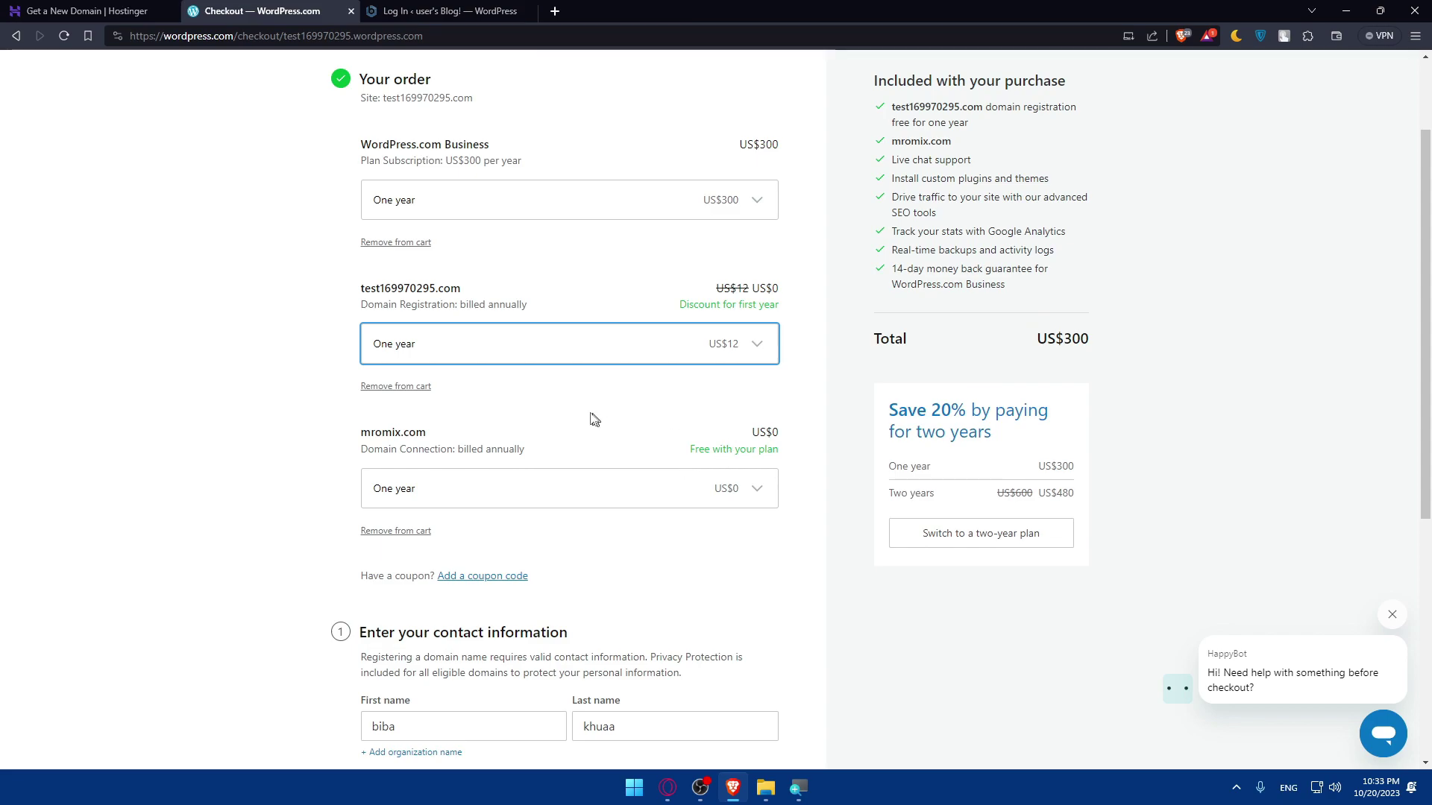
click(396, 387)
click(804, 475)
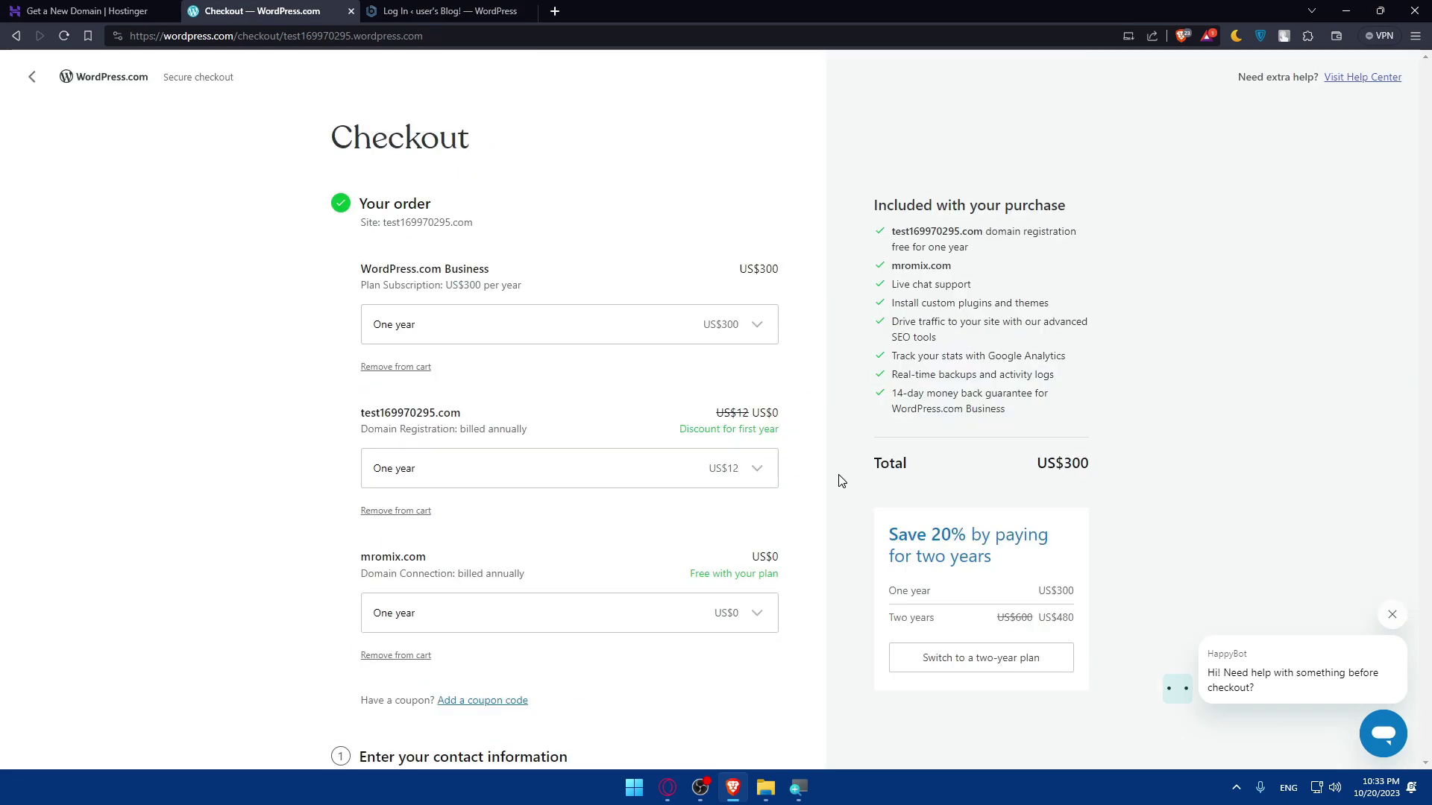
click(395, 367)
click(794, 481)
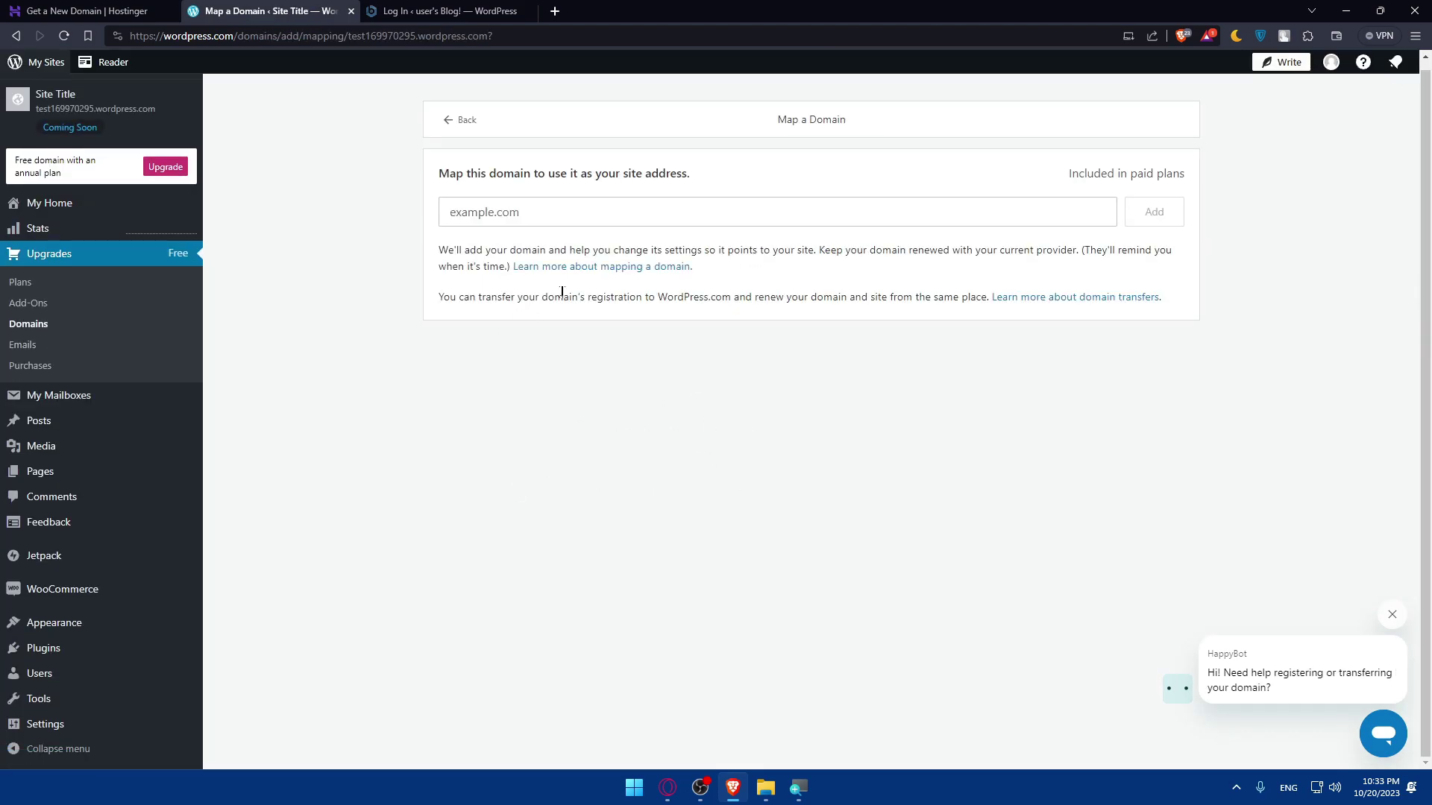
- Read the 'Transfer a Domain to WordPress.com' guide through Step 3, then return to Map a Domain
click(1068, 298)
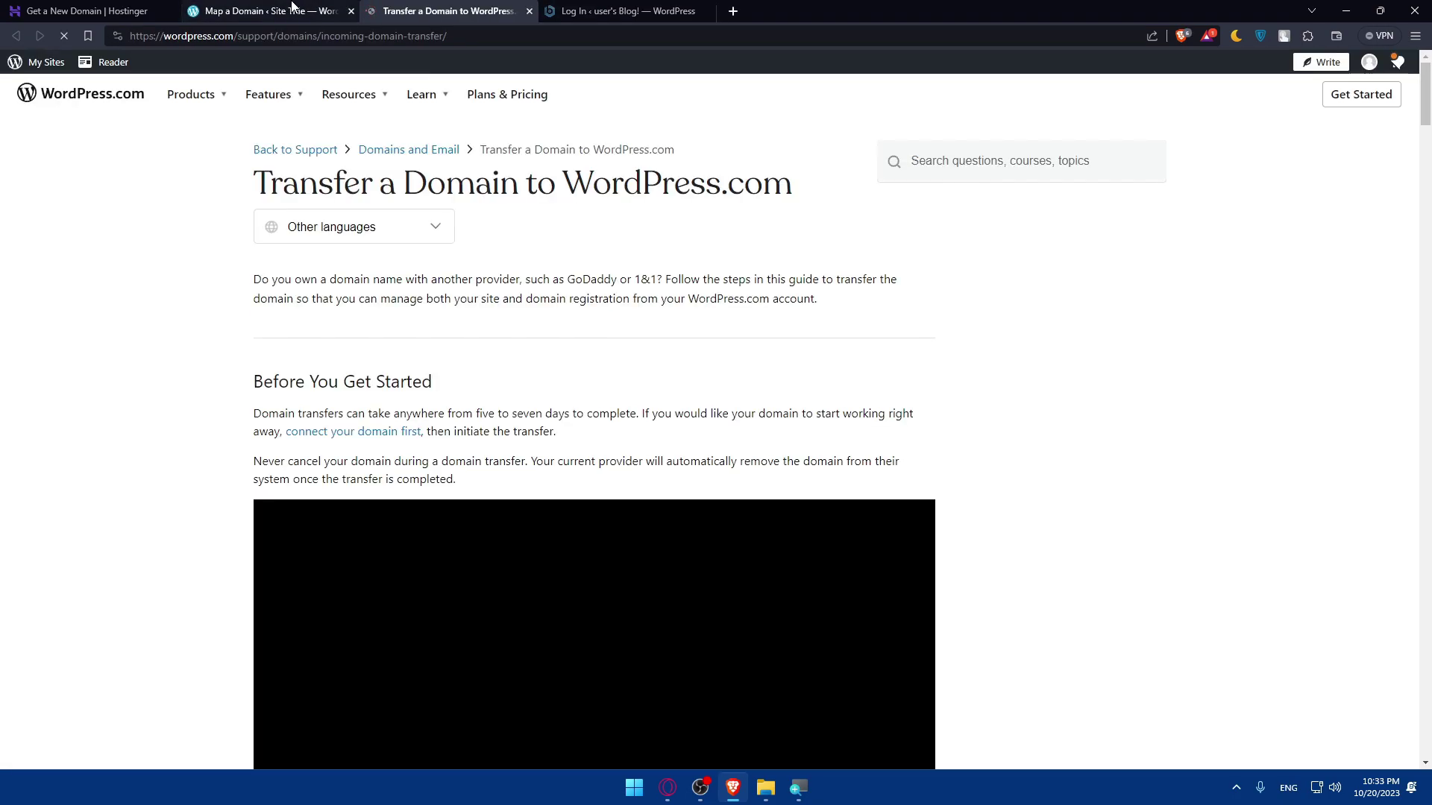
scroll(490, 260, down, 8)
scroll(489, 260, down, 2)
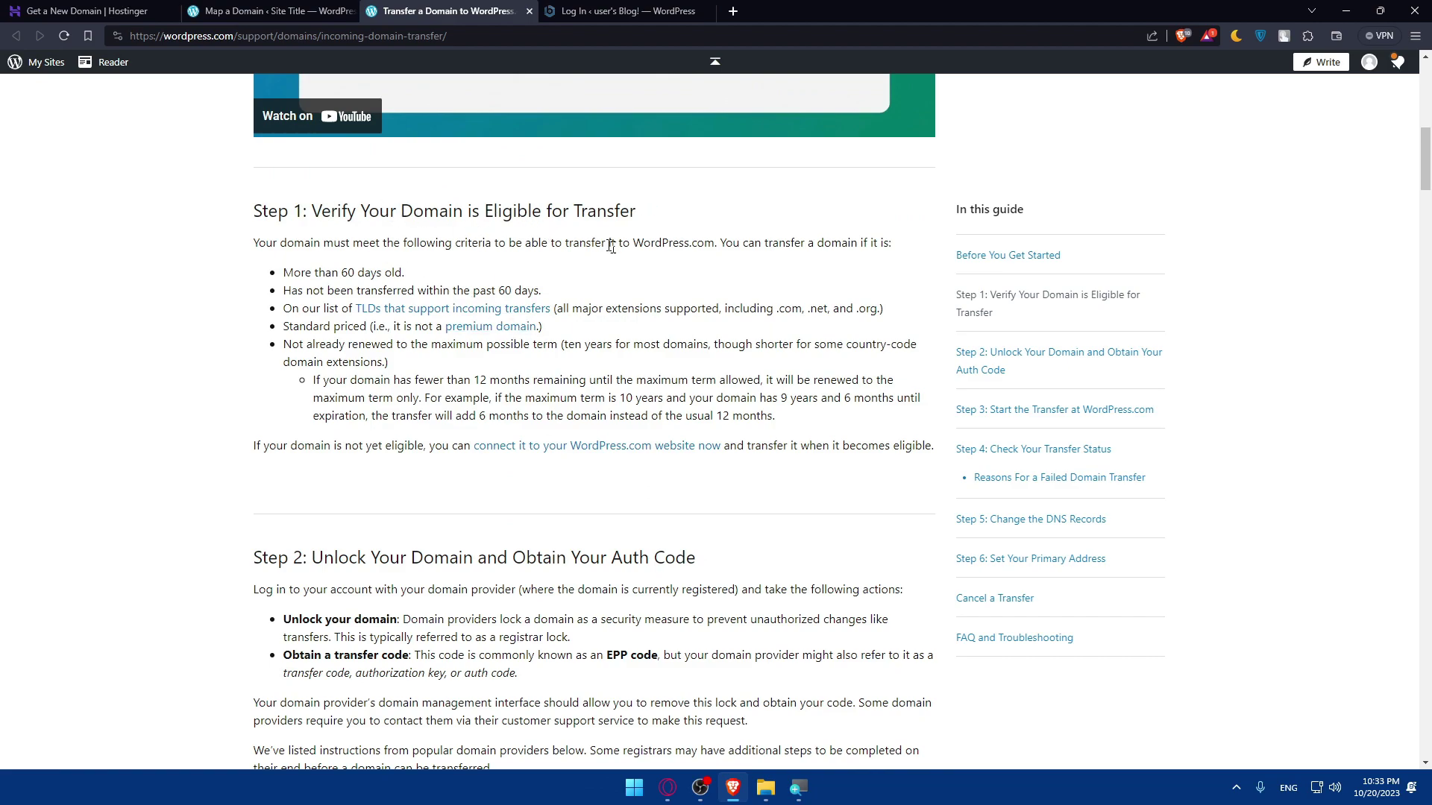
scroll(611, 252, down, 3)
scroll(610, 328, down, 7)
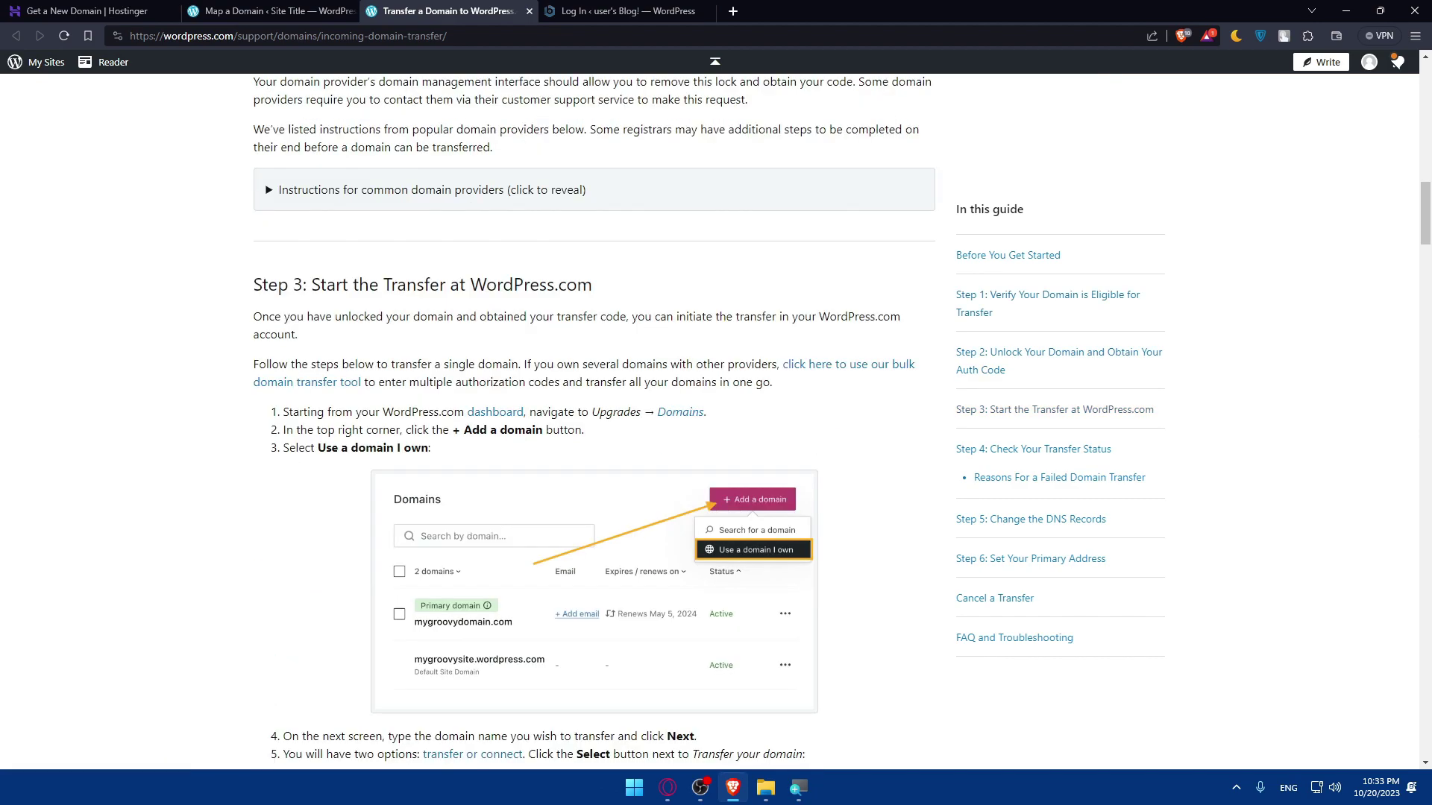
scroll(594, 421, down, 2)
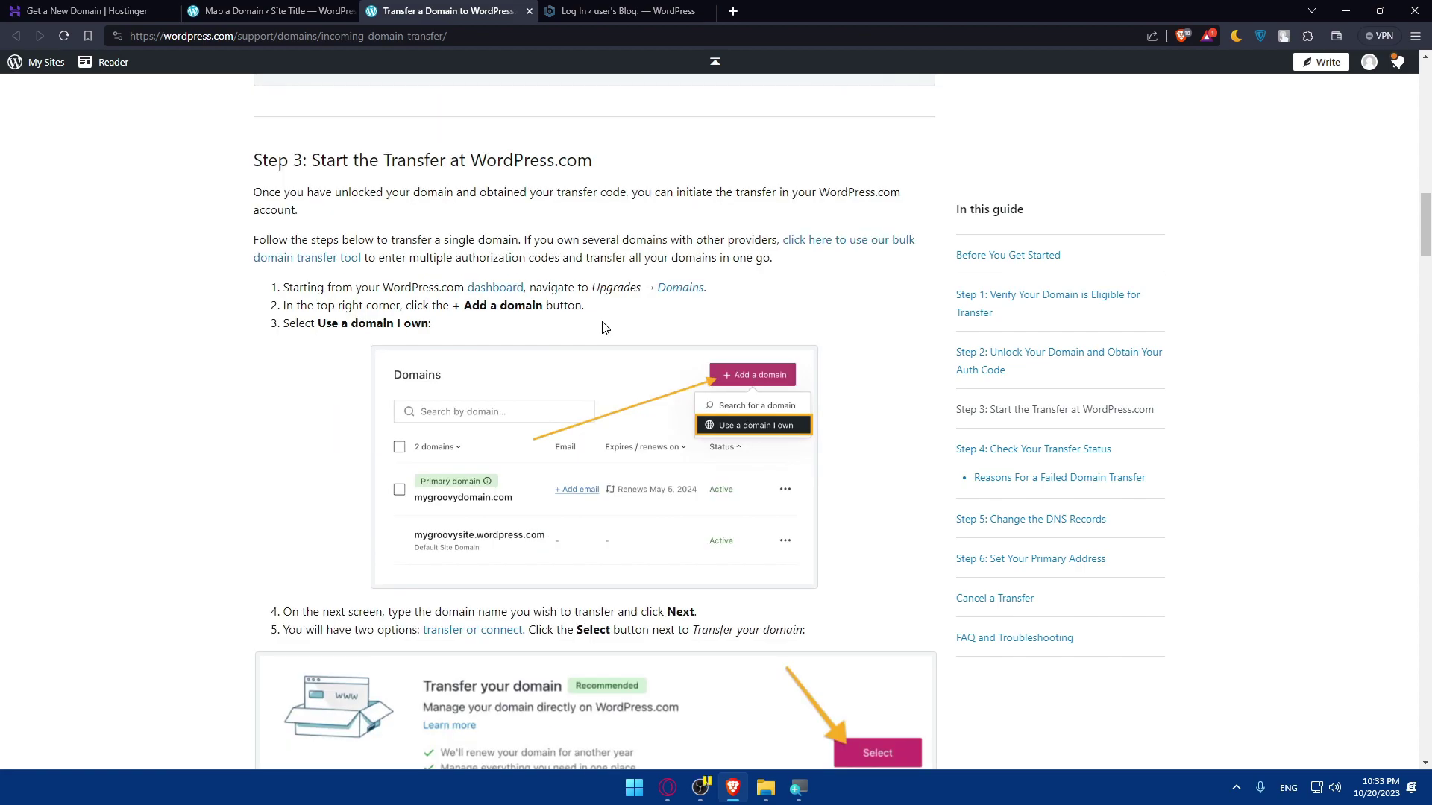
key(ctrl+shift+Tab)
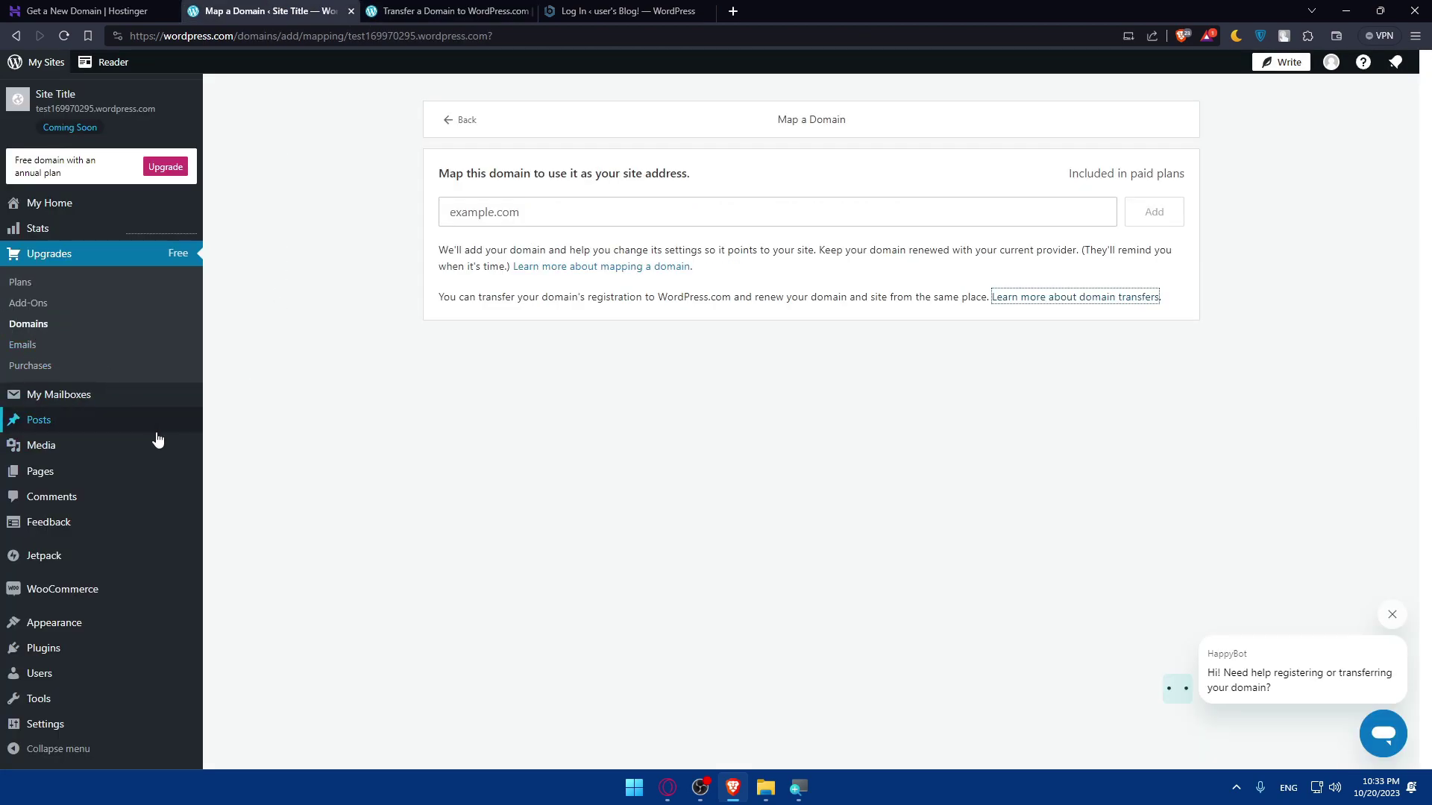
- From the site's Domains list, choose Use a domain I own and continue with mromix.com
click(45, 333)
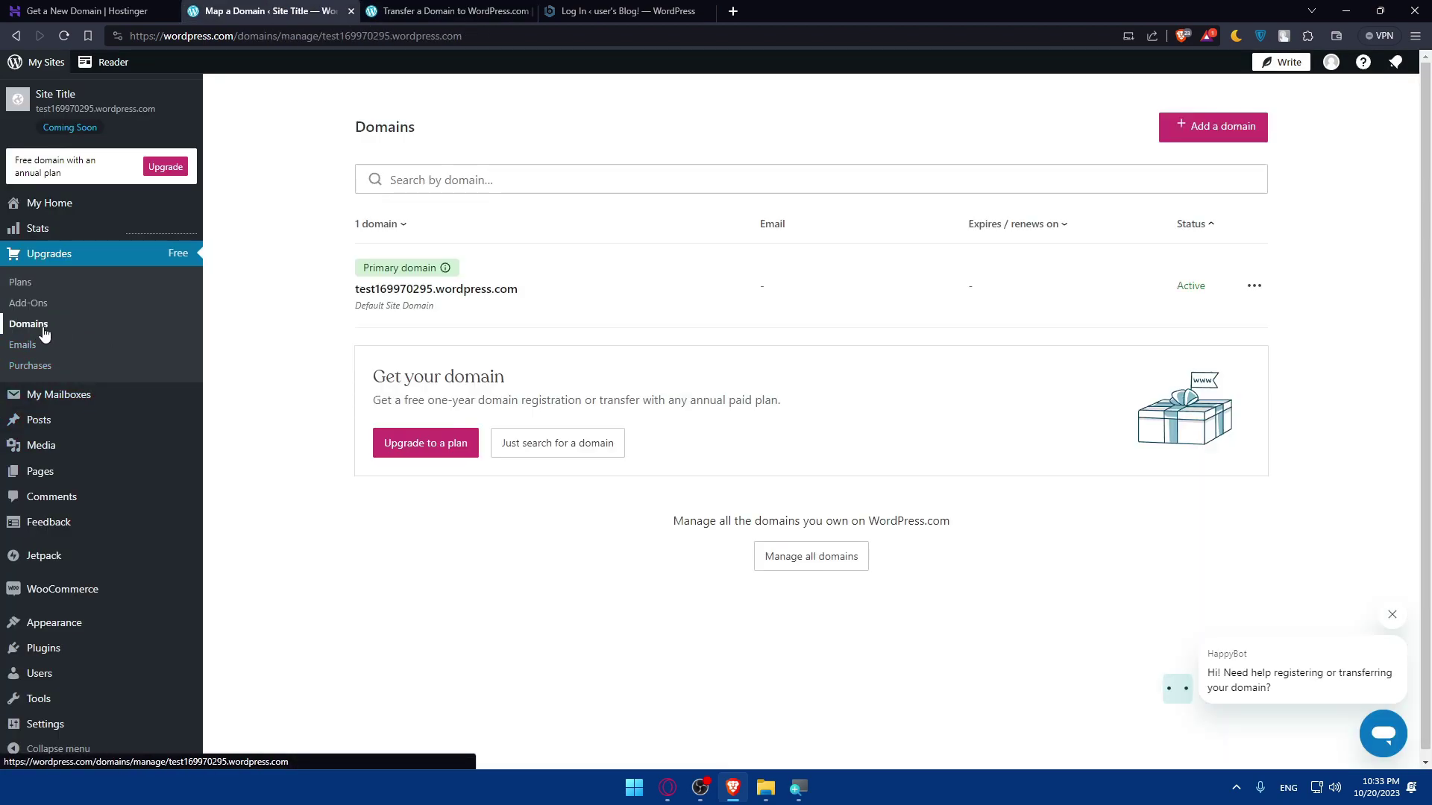
click(1212, 127)
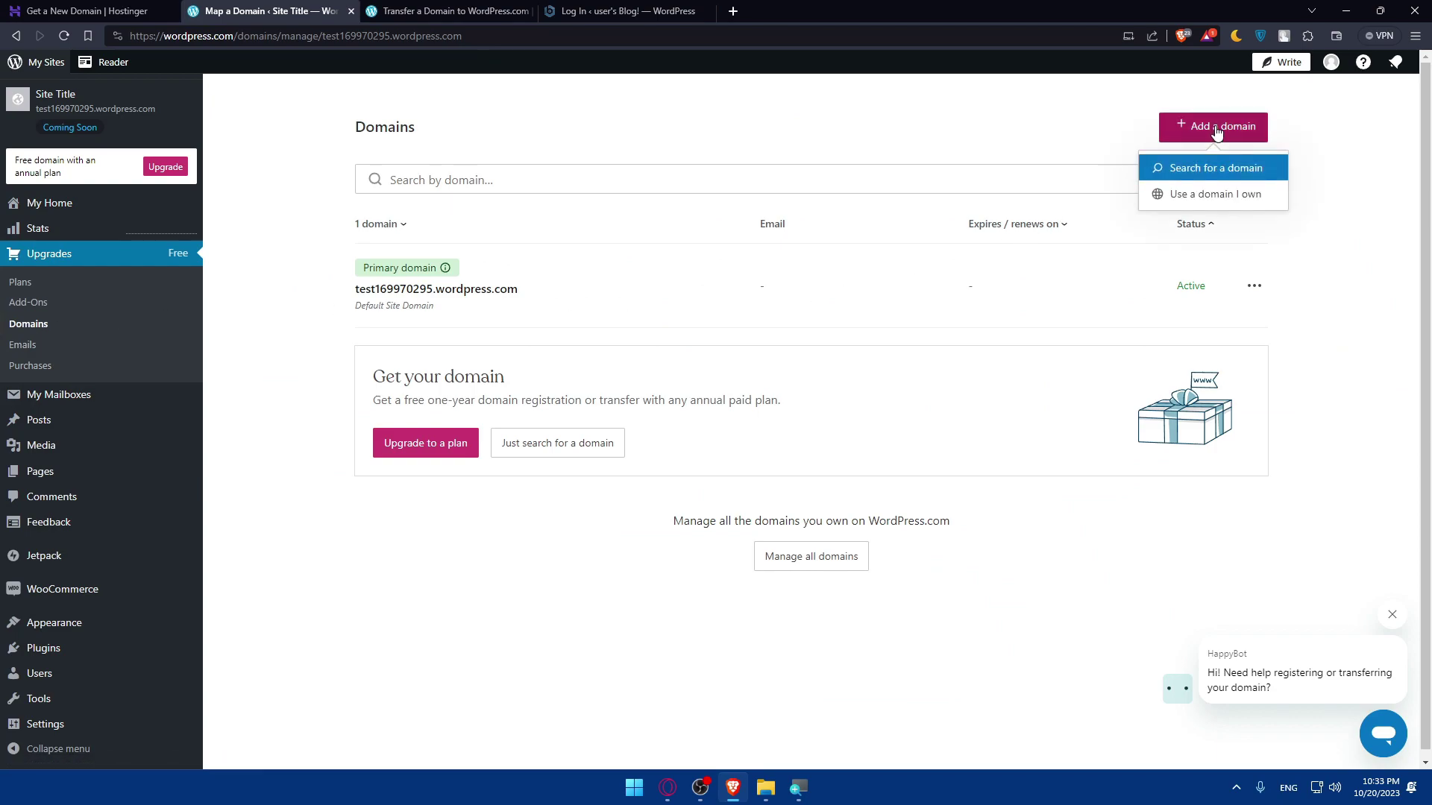
click(1209, 195)
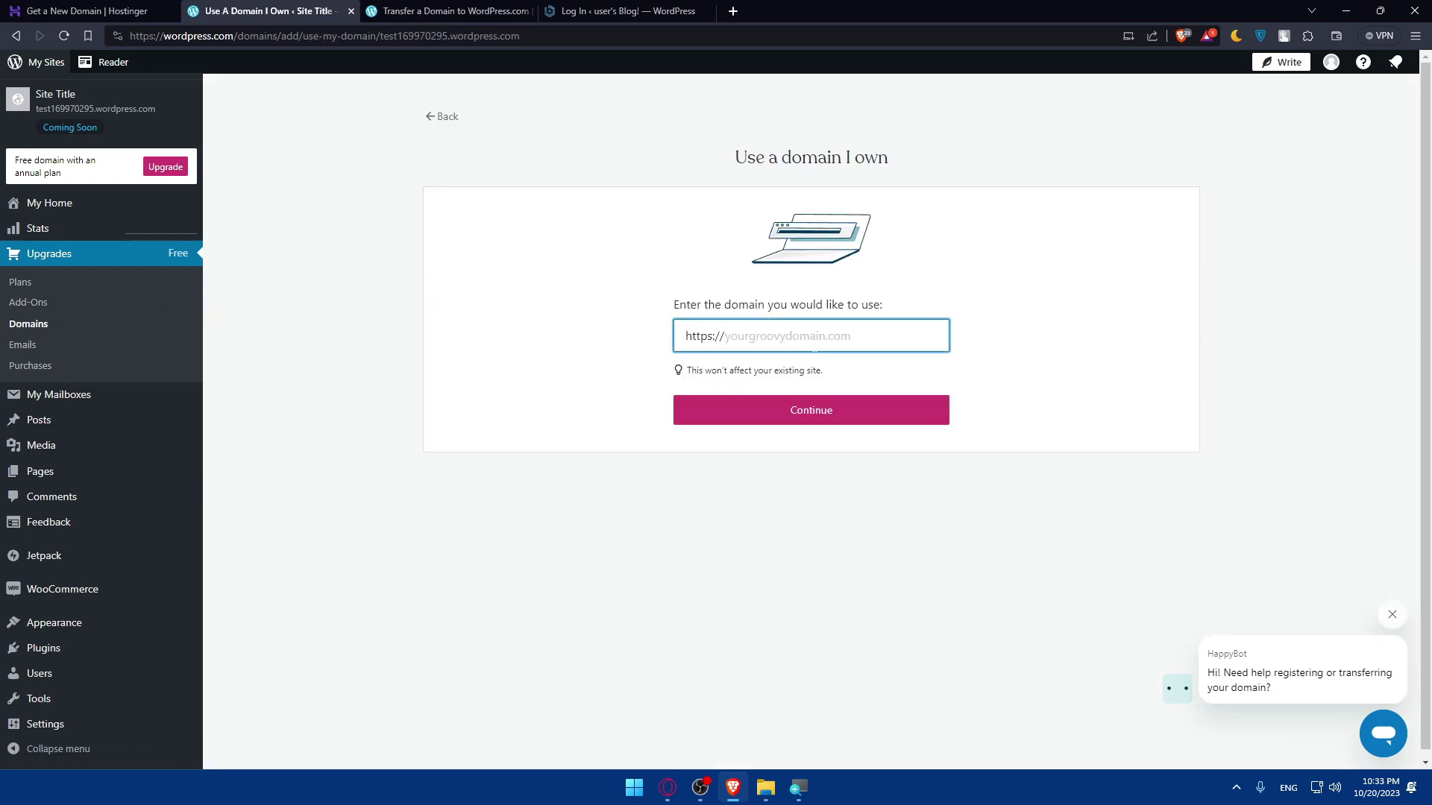
text(mor)
click(818, 402)
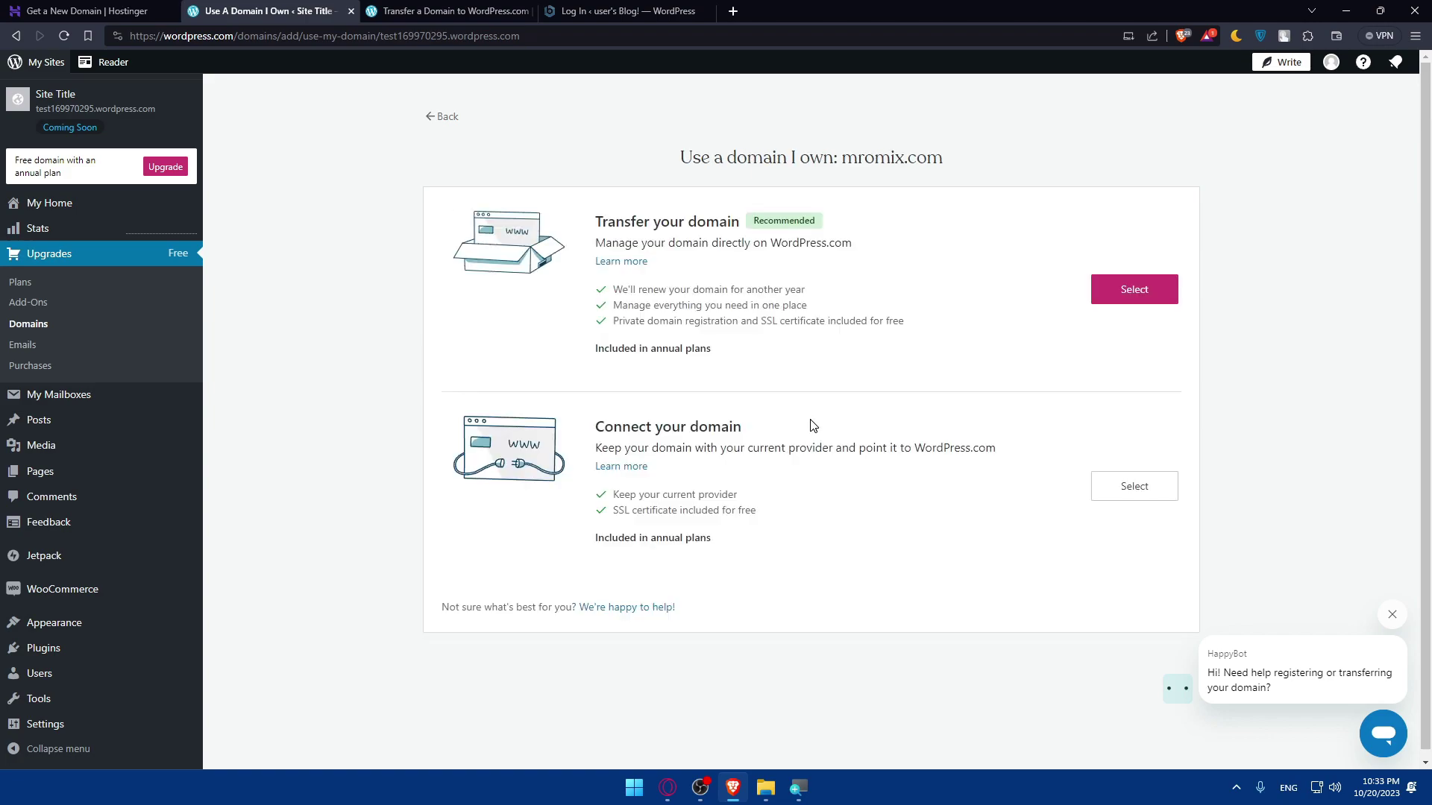
- Choose Transfer, advance setup to the authorization-code step, then switch to the Hostinger domains tab
click(1138, 294)
click(459, 403)
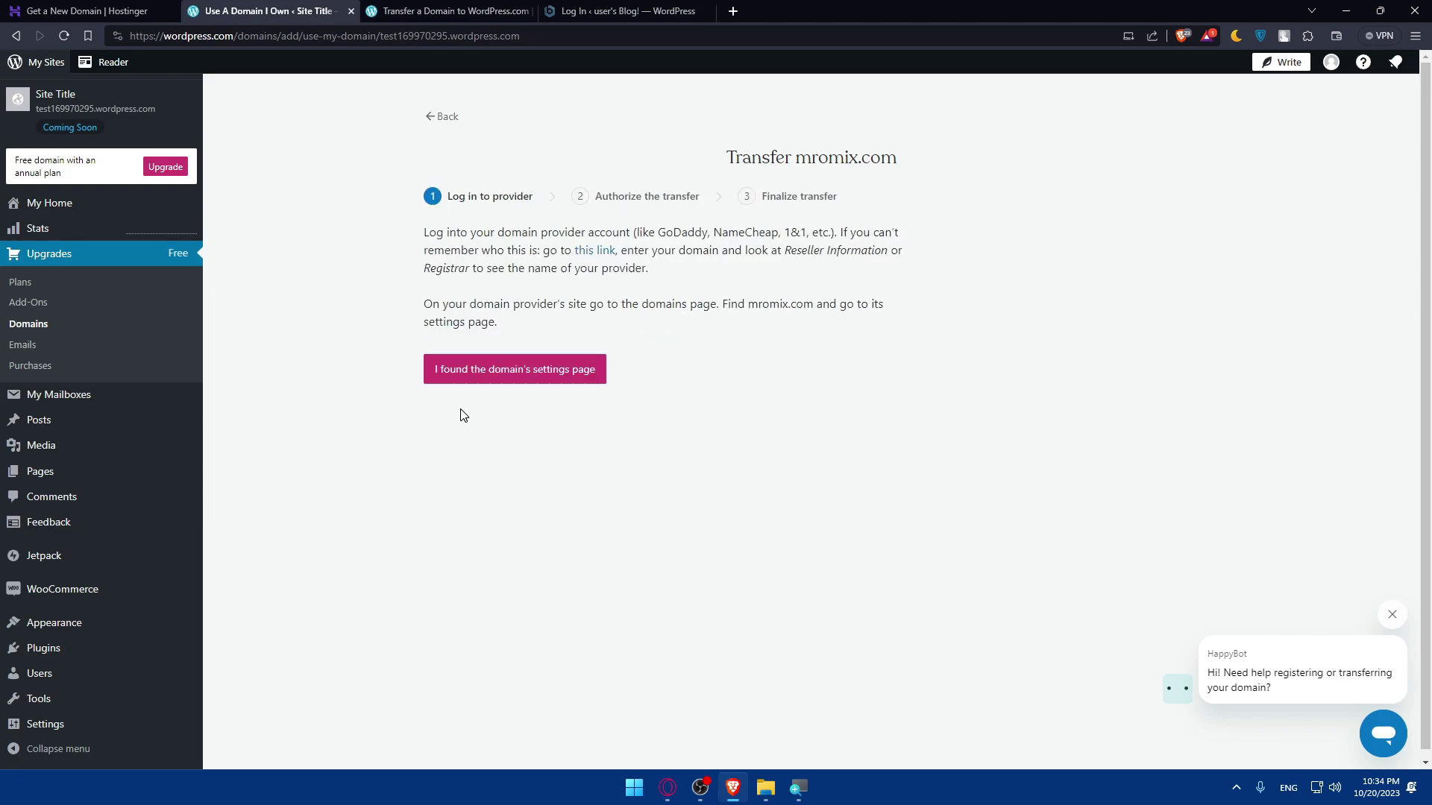
click(474, 381)
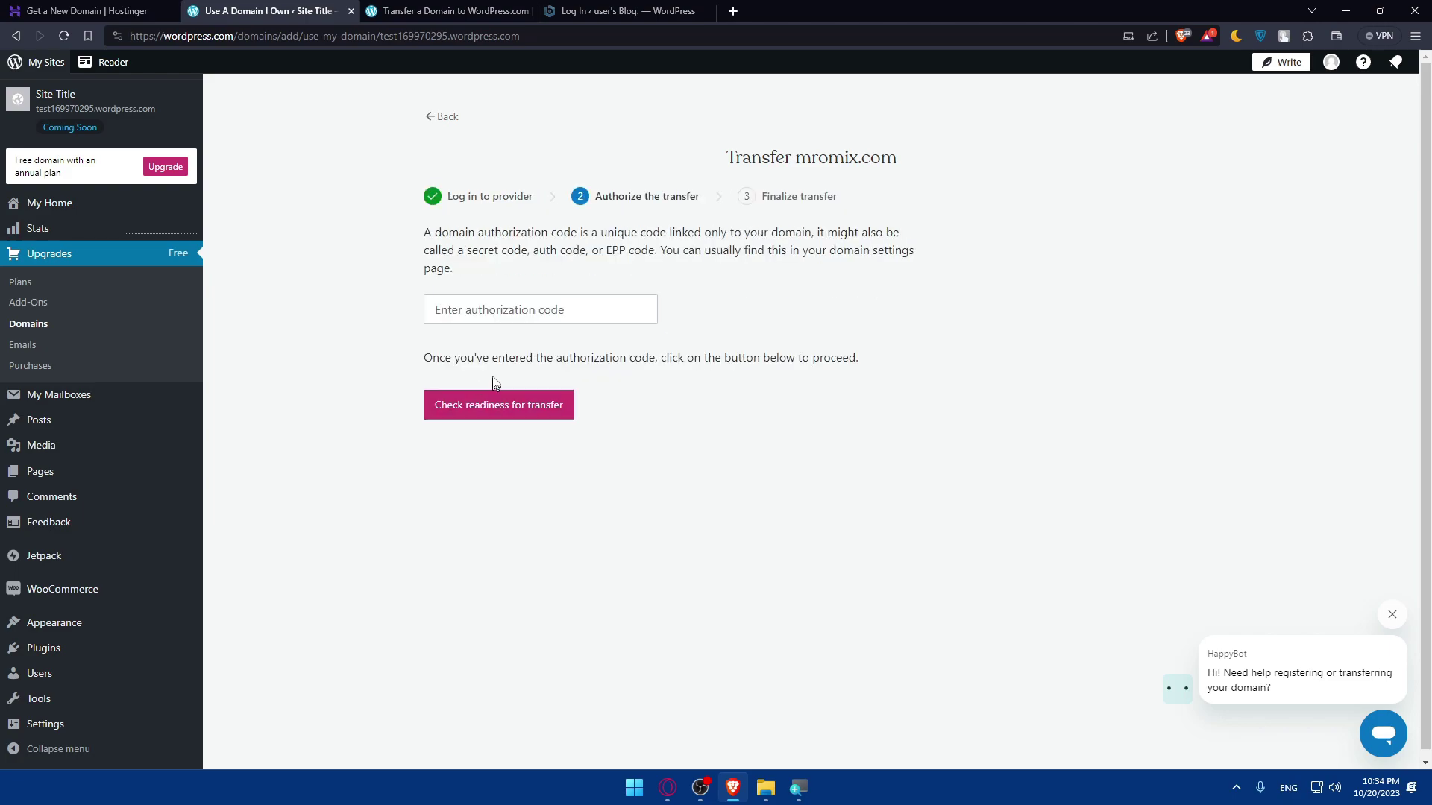
click(501, 322)
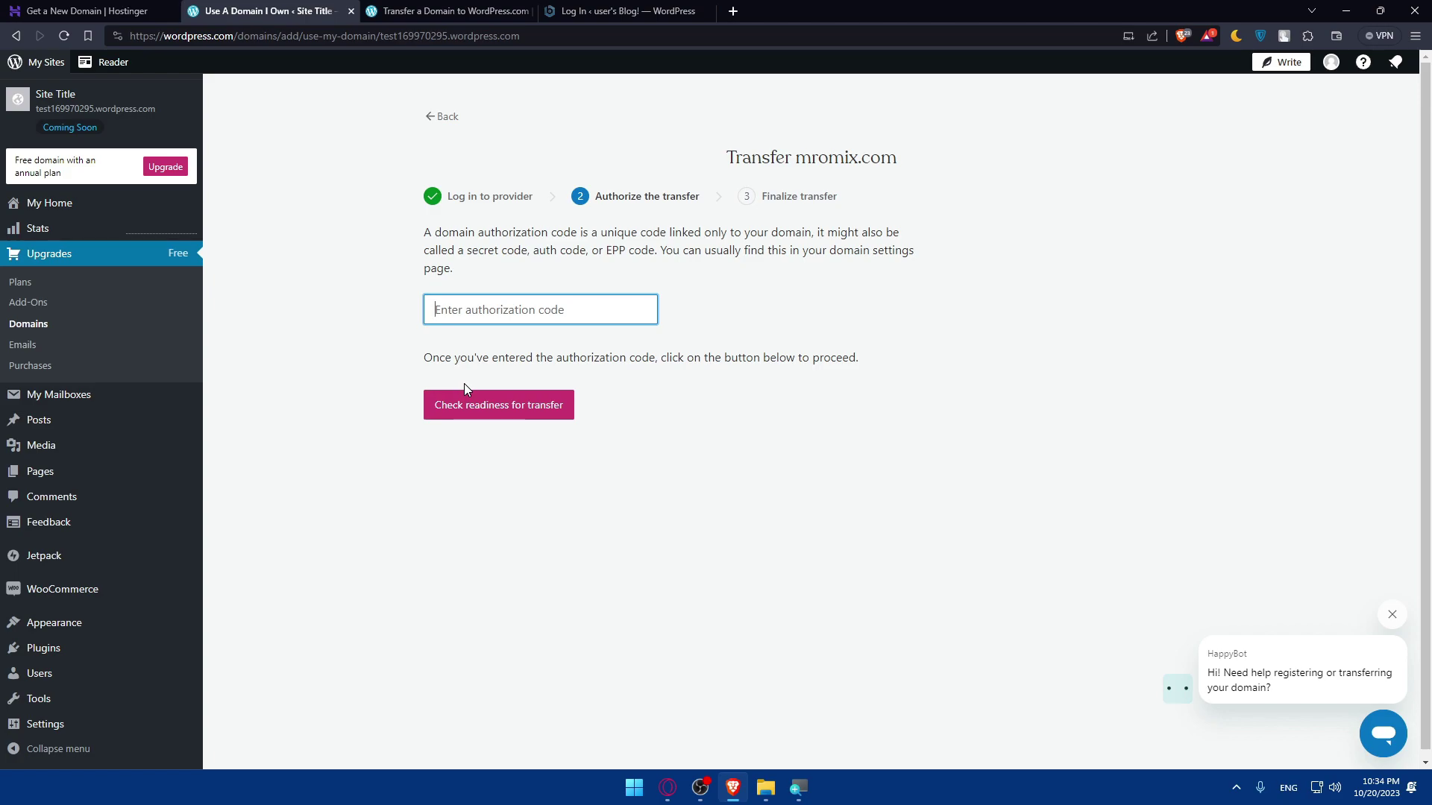
click(85, 9)
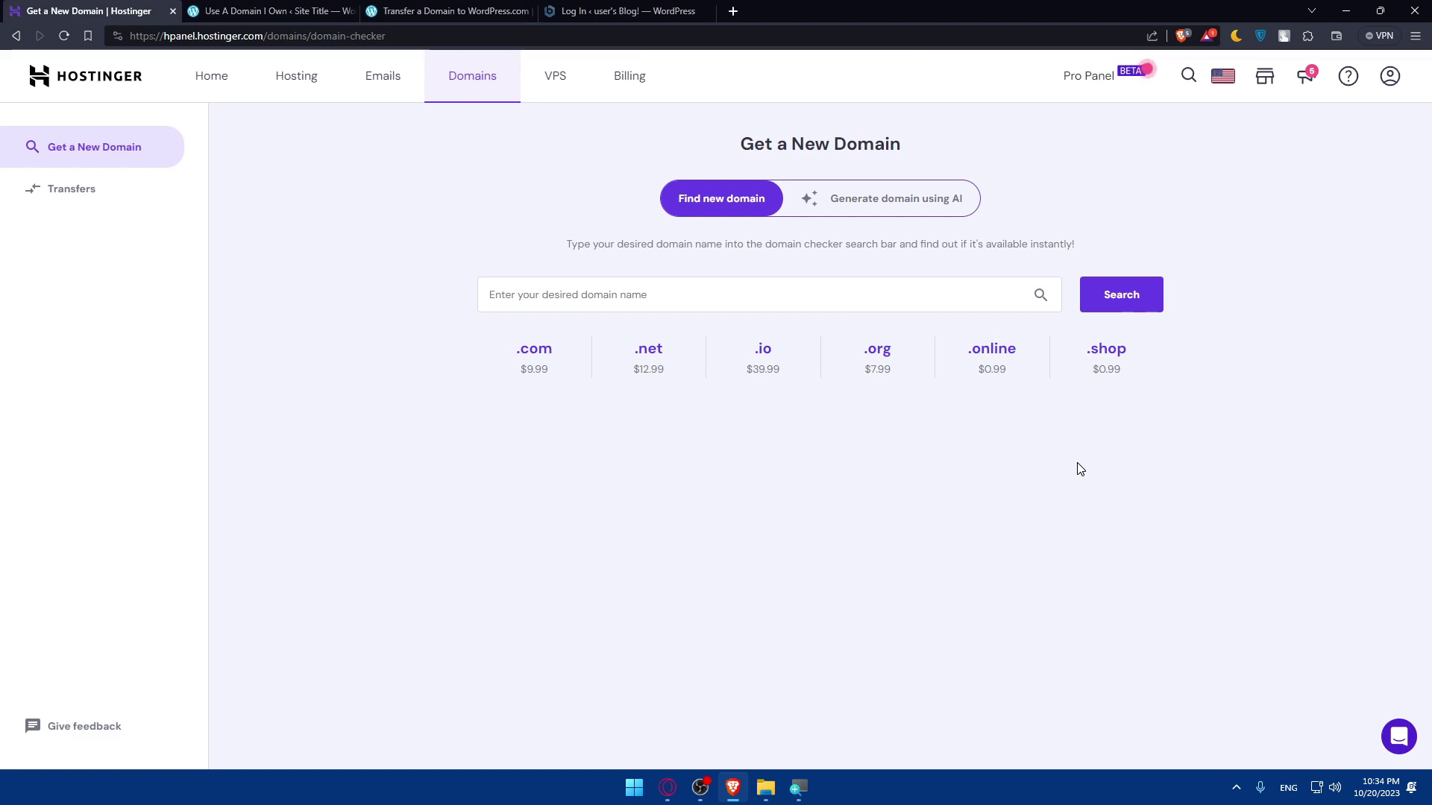
- Open the Hostinger domain Transfers page, whose transfer list shows 'Nothing found'
click(94, 193)
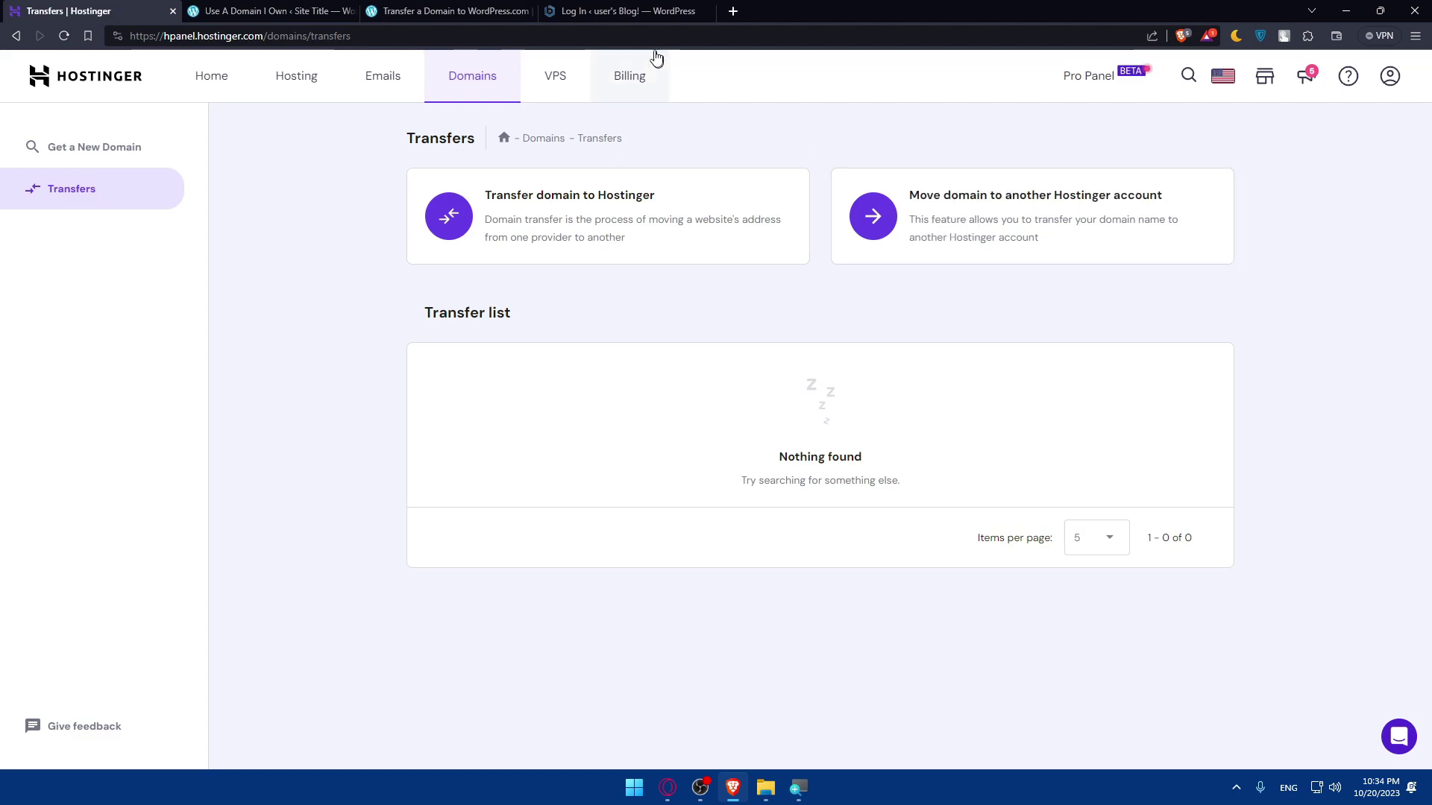
- Read the transfer guide's steps 6–10 on unlocking the domain and getting the authorization code
click(605, 10)
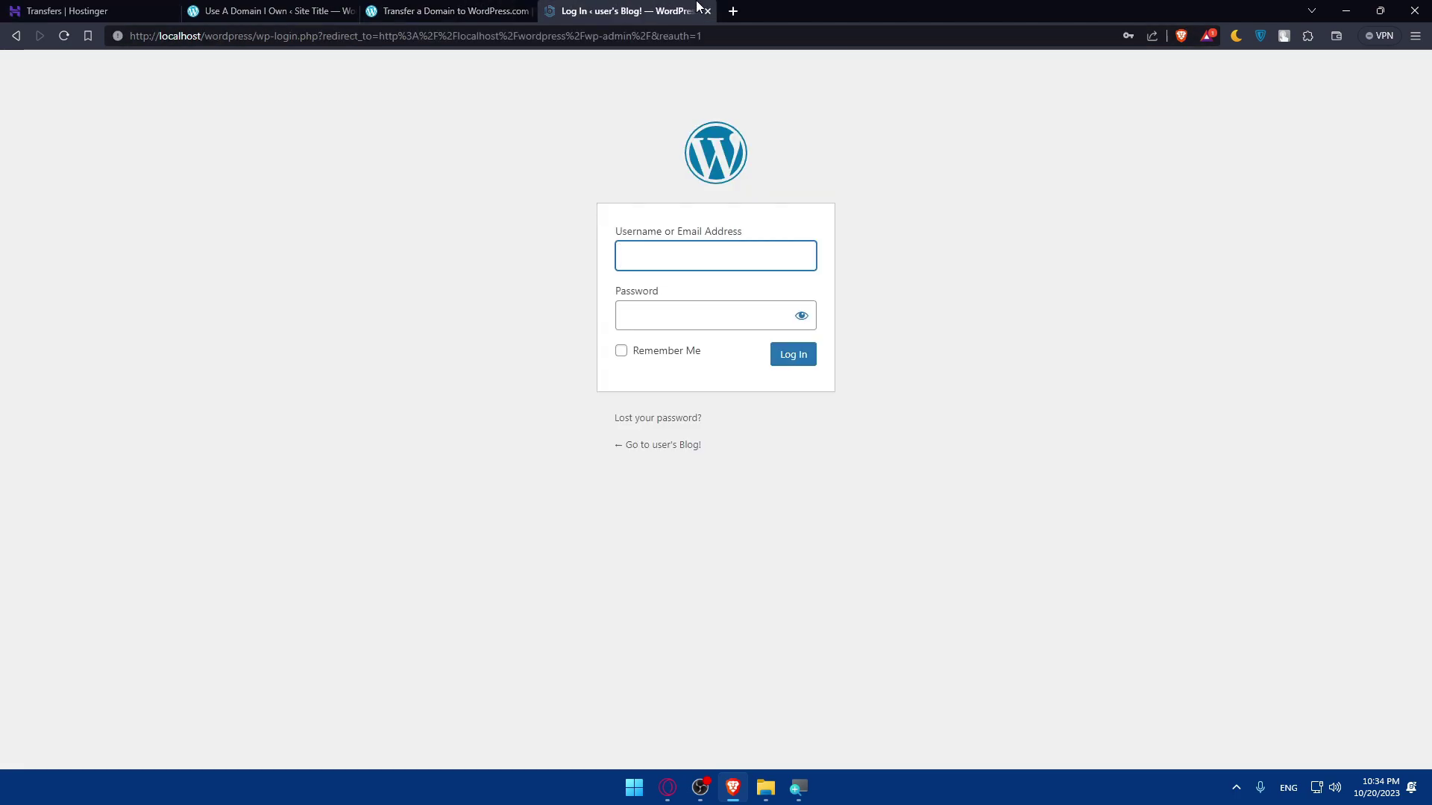
click(451, 10)
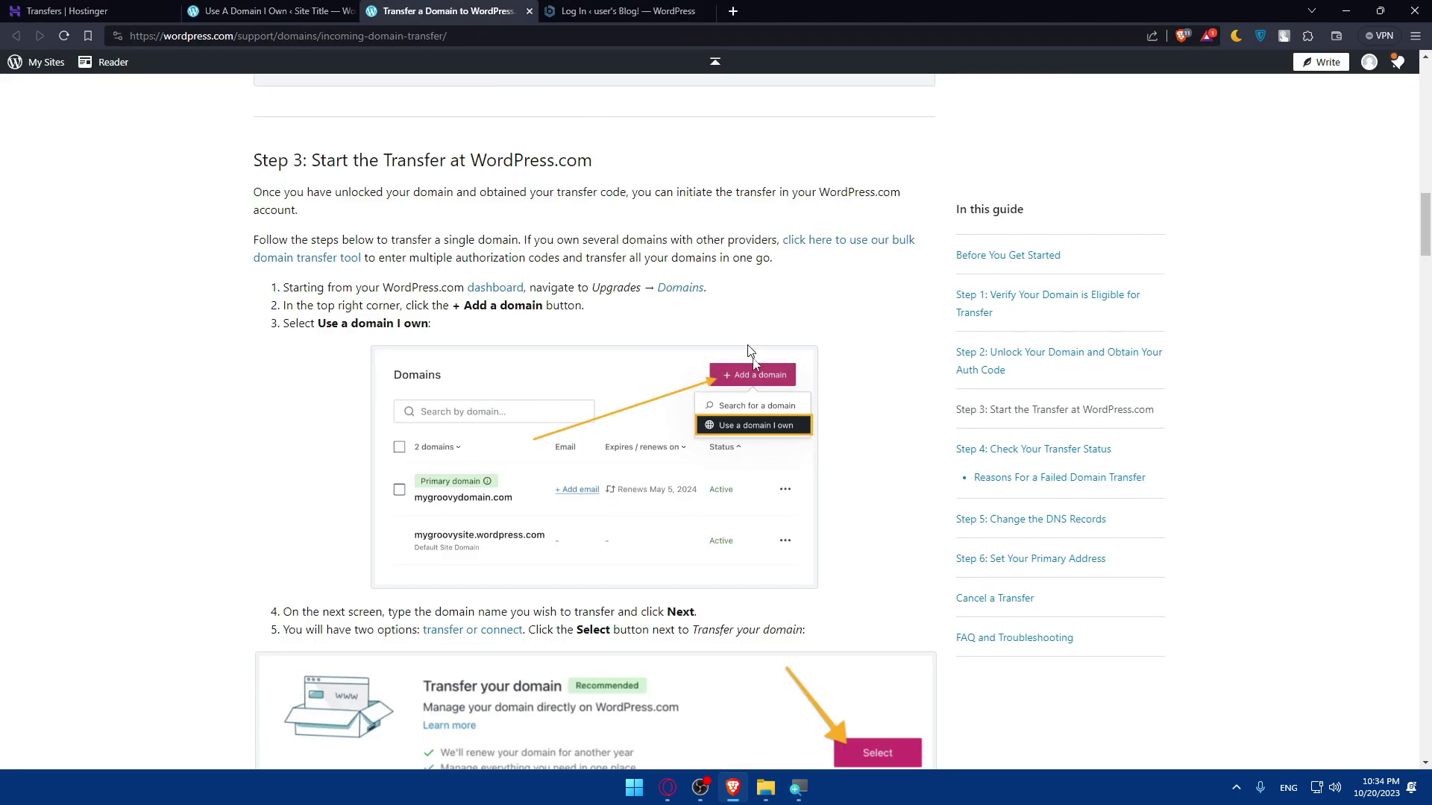
click(312, 7)
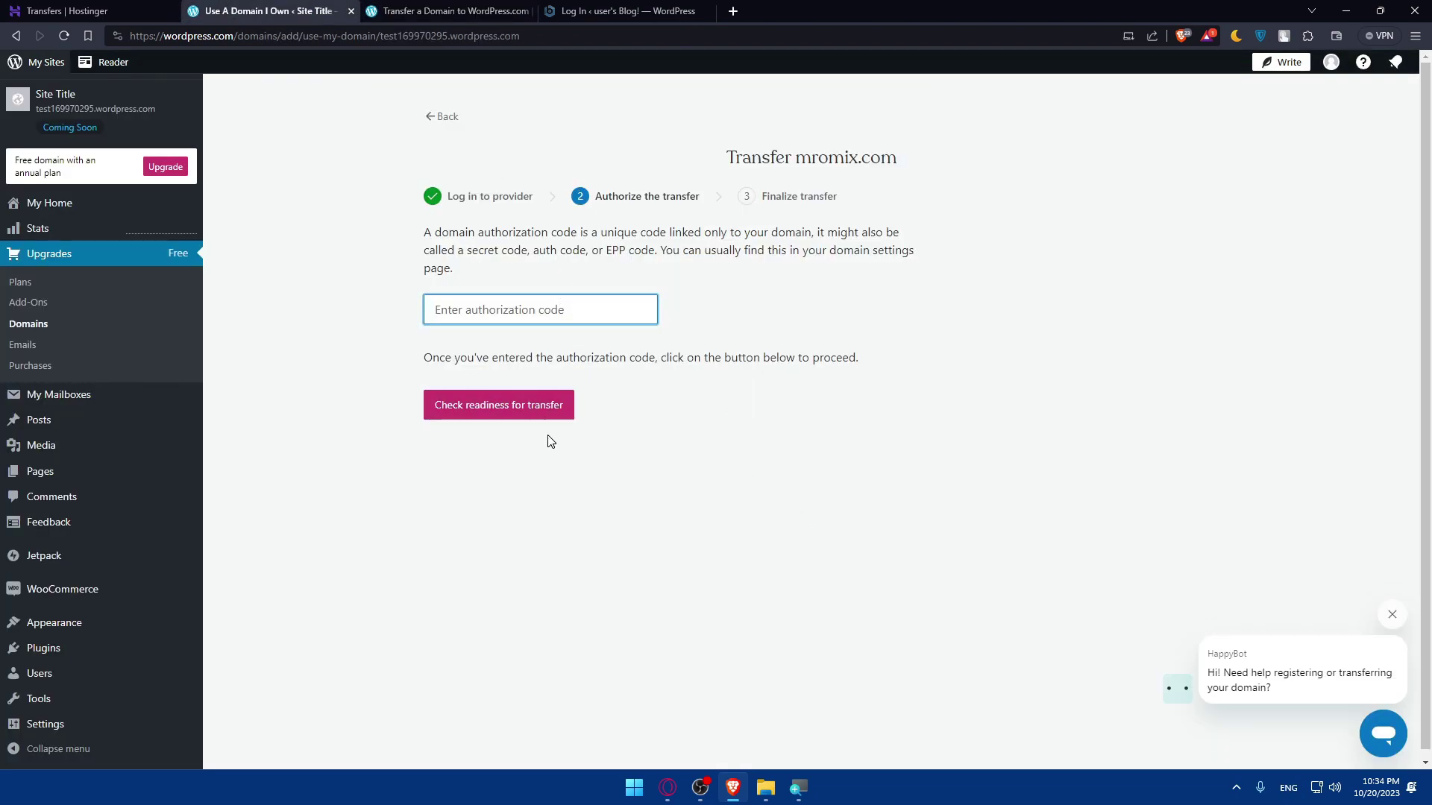
key(ctrl+Tab)
scroll(574, 472, down, 7)
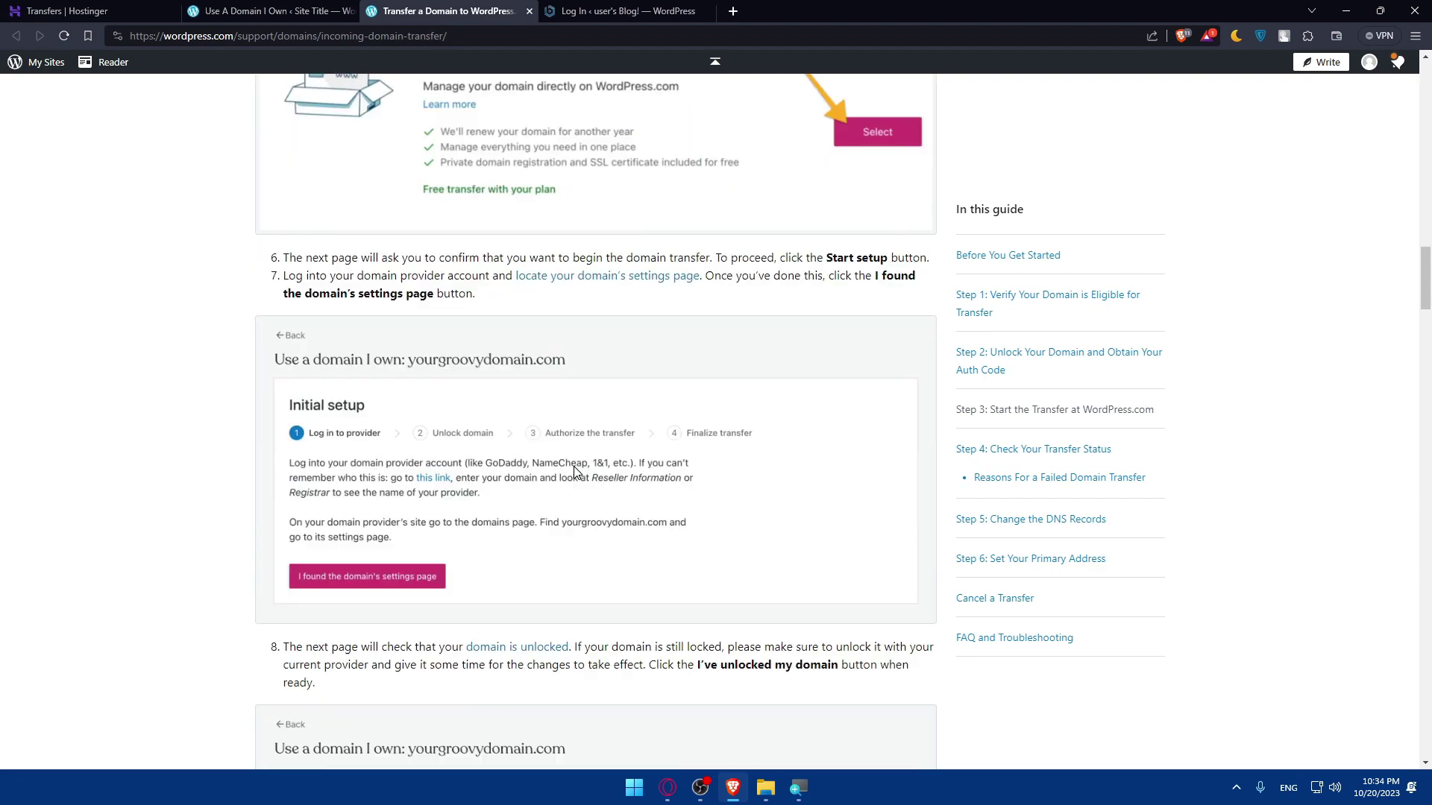
scroll(574, 472, up, 20)
scroll(574, 472, down, 18)
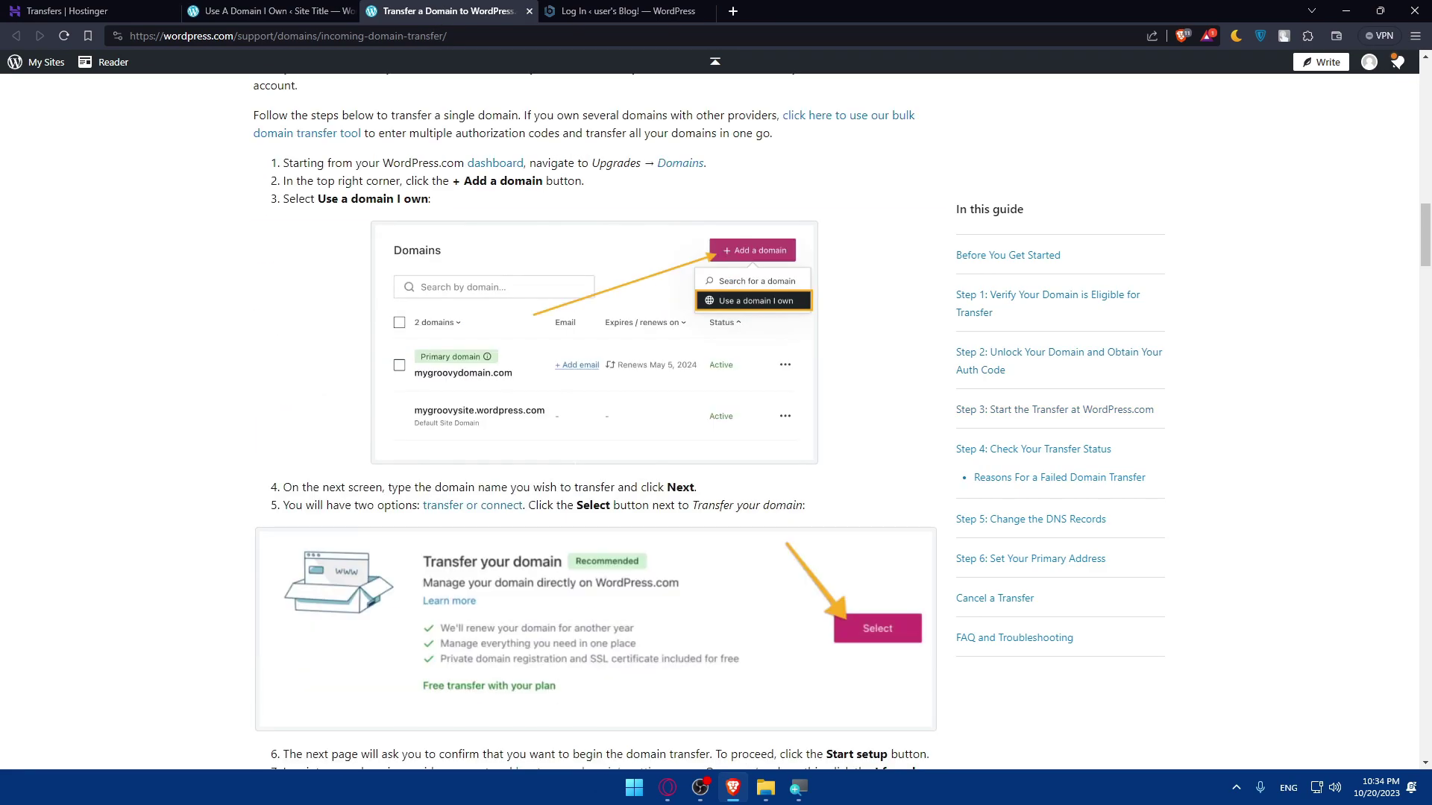
scroll(799, 377, down, 5)
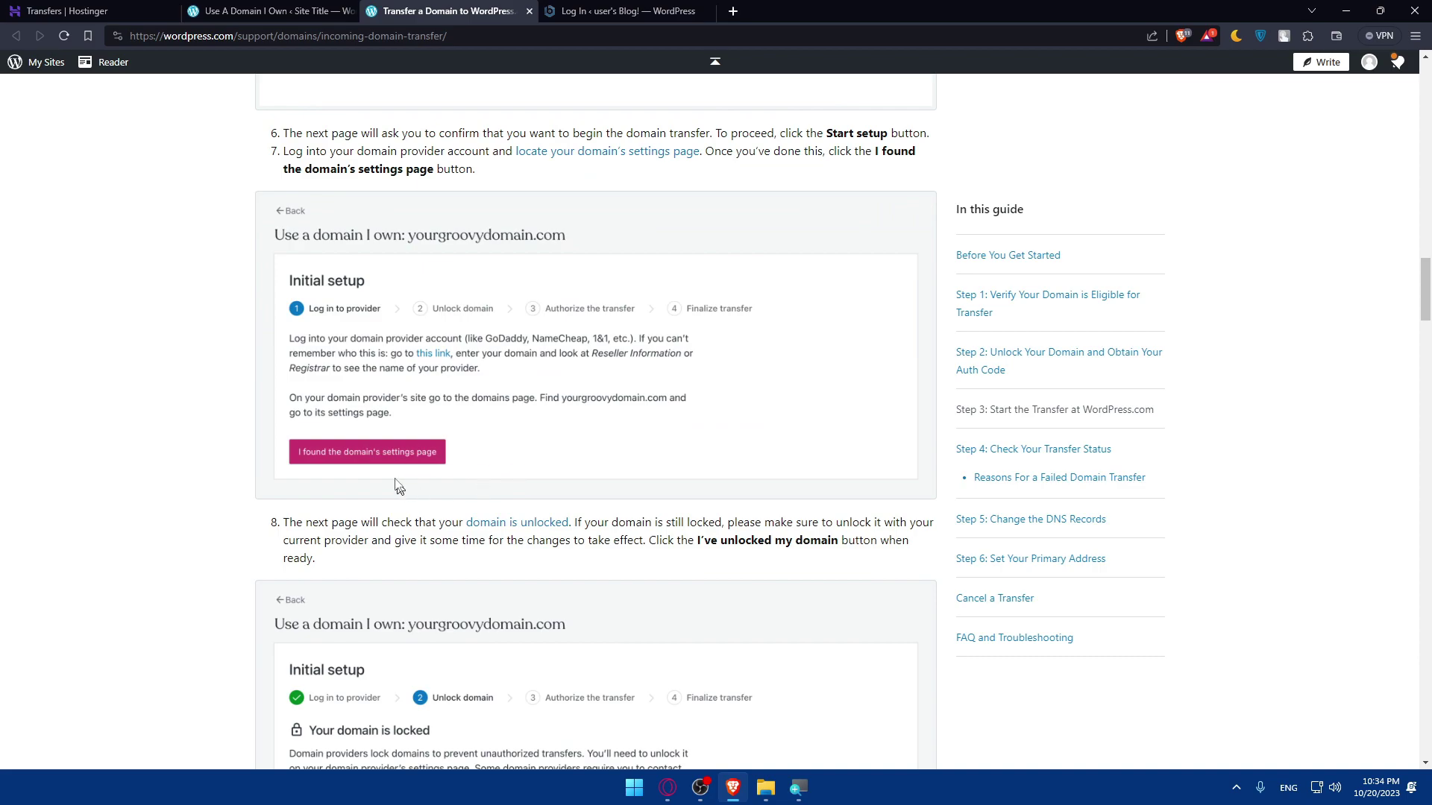
scroll(417, 484, down, 3)
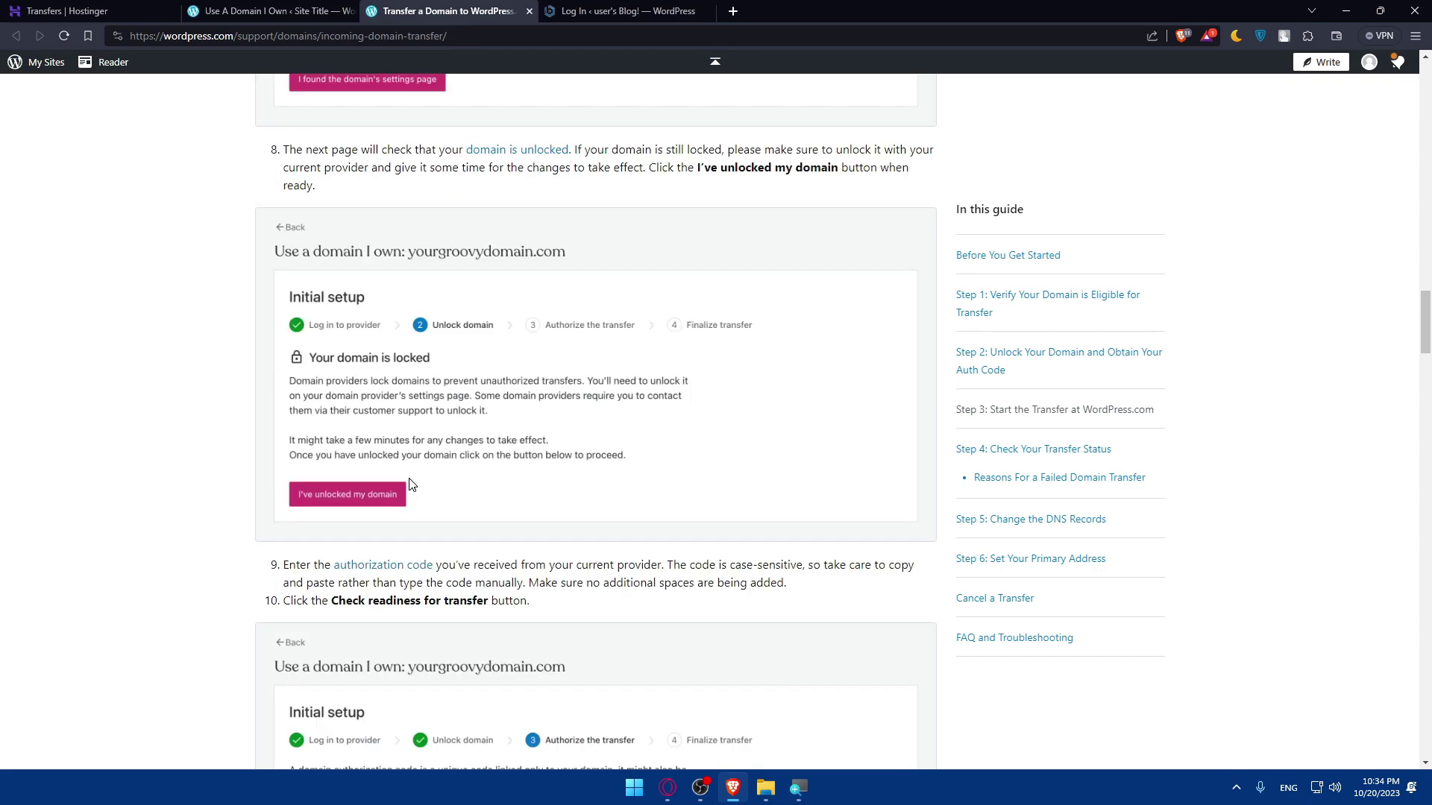
scroll(410, 372, up, 2)
scroll(382, 371, down, 5)
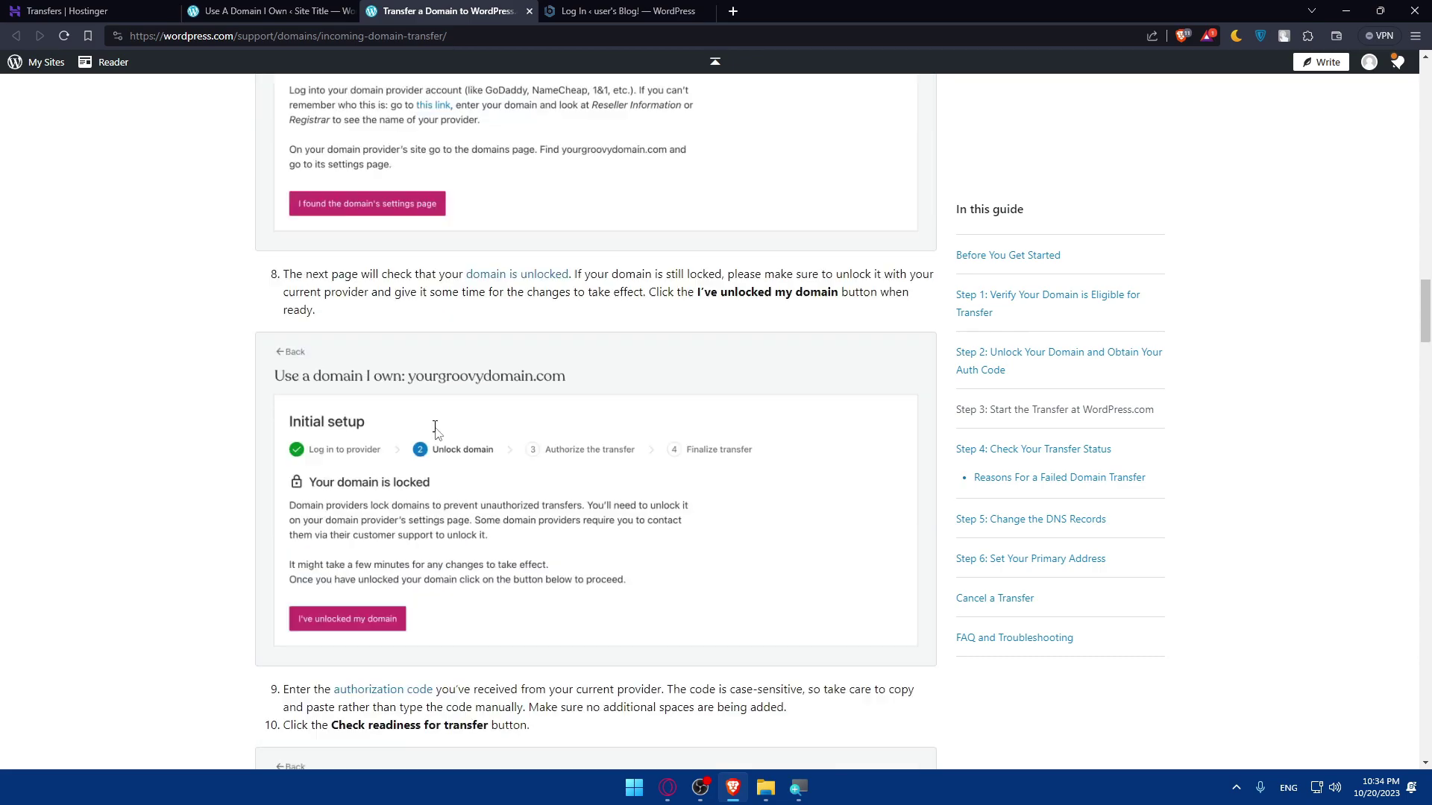
scroll(365, 404, up, 5)
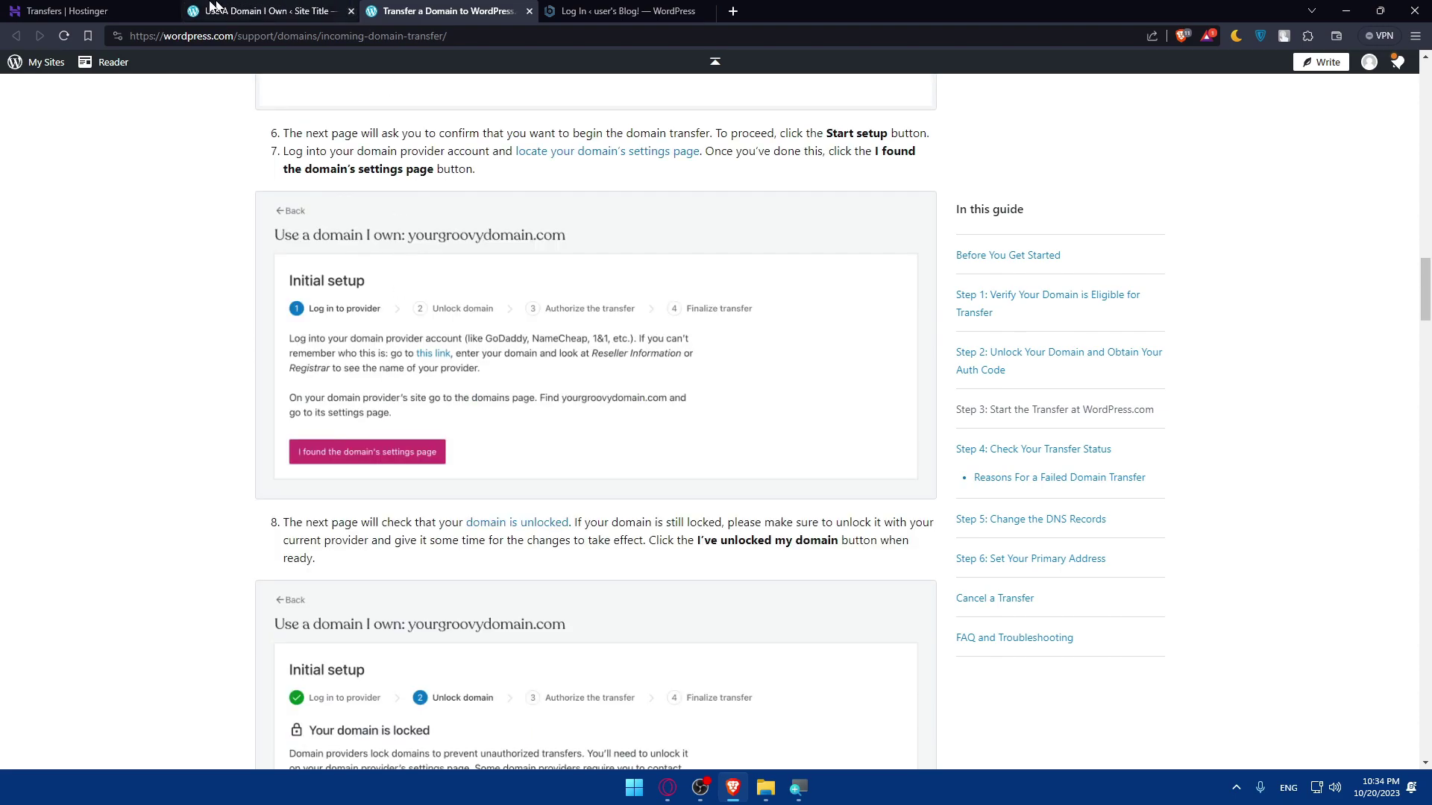
- Glance at Hostinger transfers, finish the guide, and return to mromix.com's authorization-code step
click(67, 10)
click(447, 10)
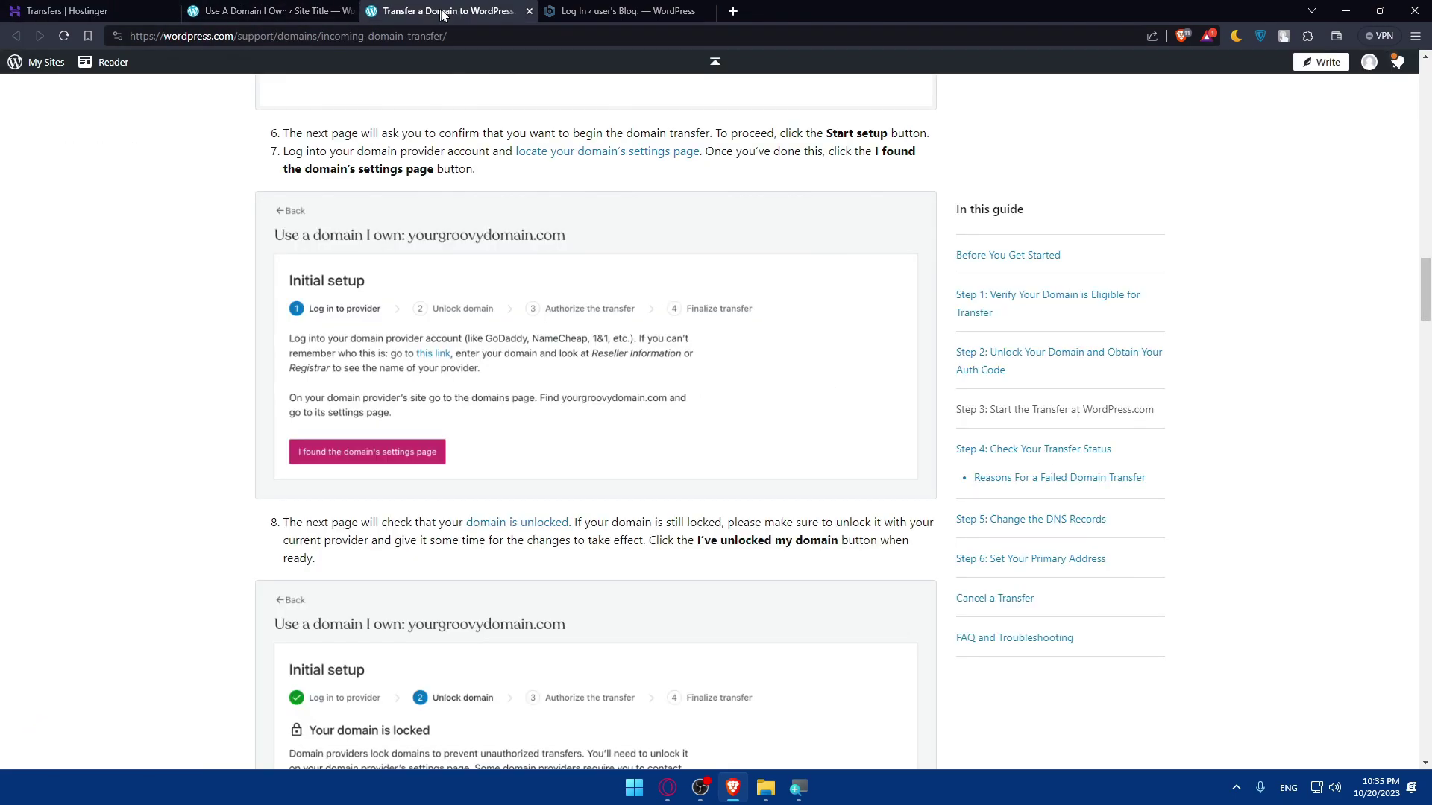
scroll(323, 483, down, 6)
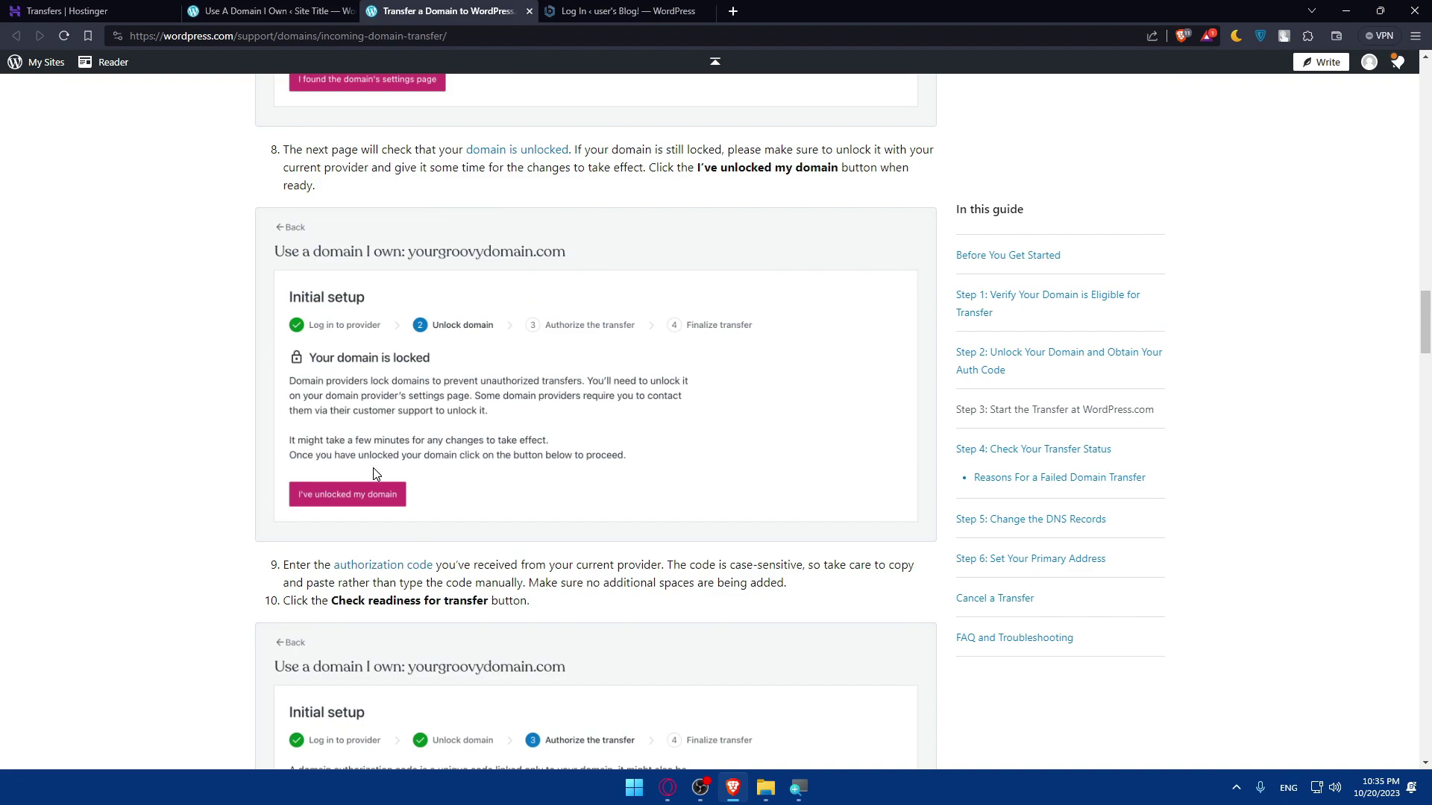
scroll(375, 474, down, 3)
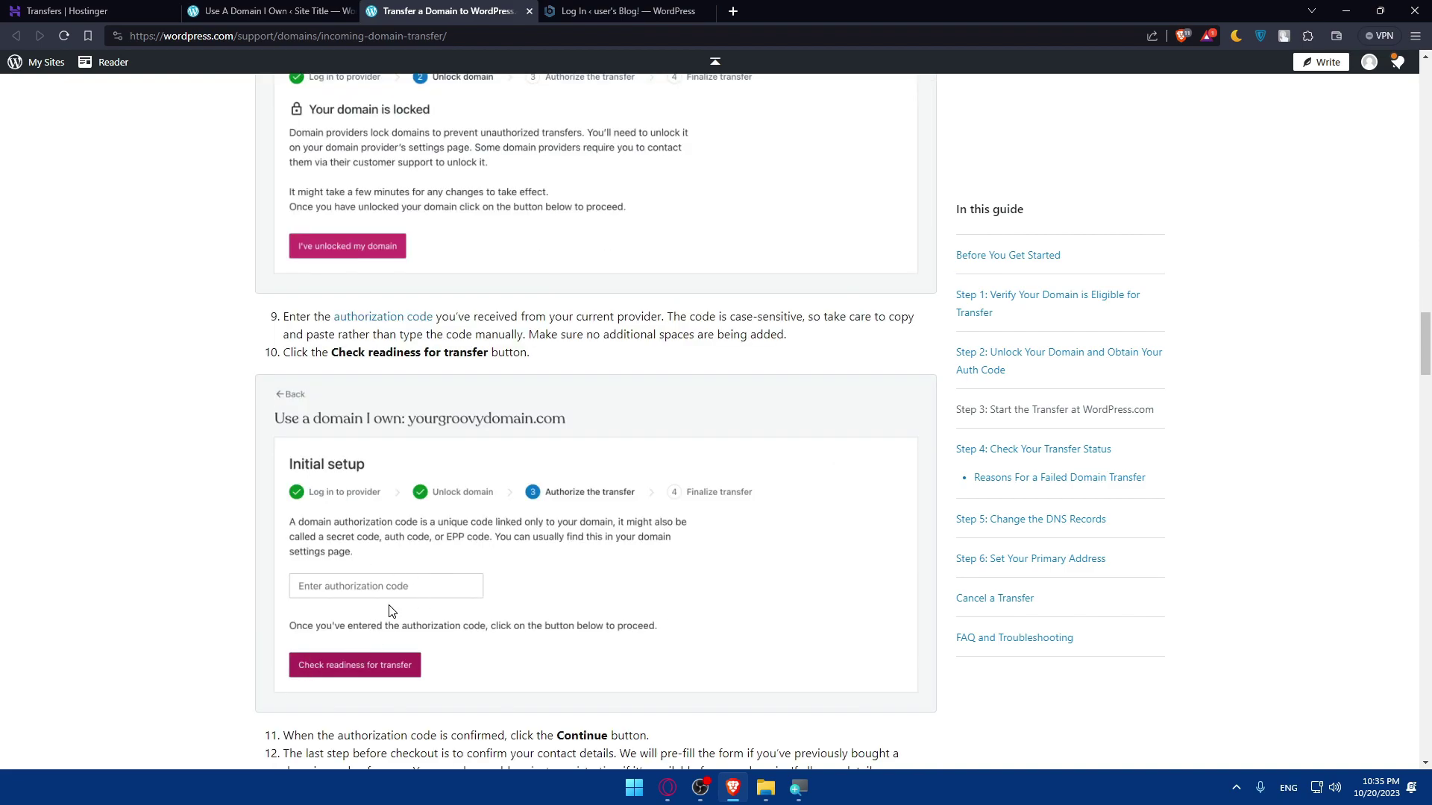
click(239, 10)
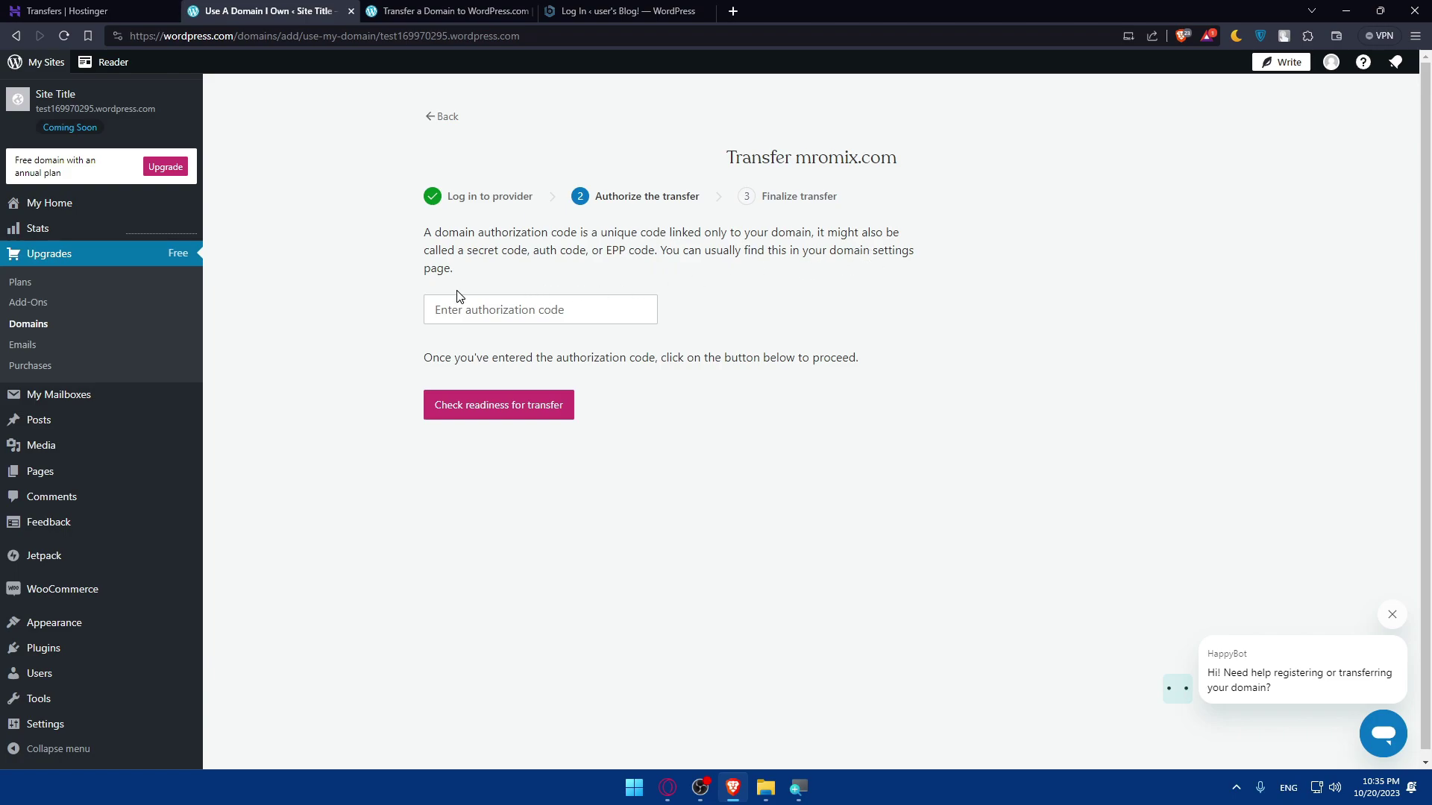
- Check the Hostinger transfers list, then run Check readiness for transfer on mromix.com
key(ctrl+shift+Tab)
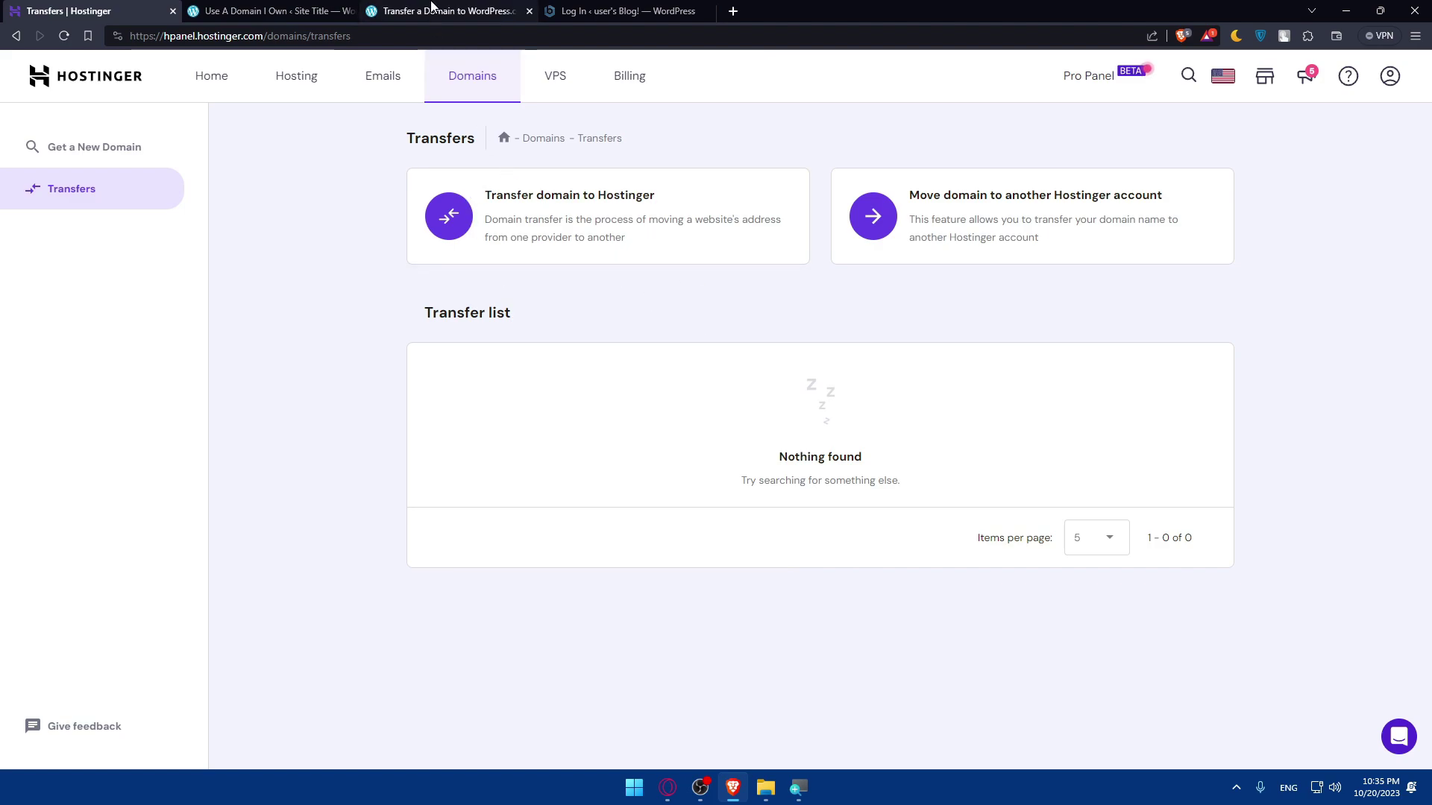
click(339, 10)
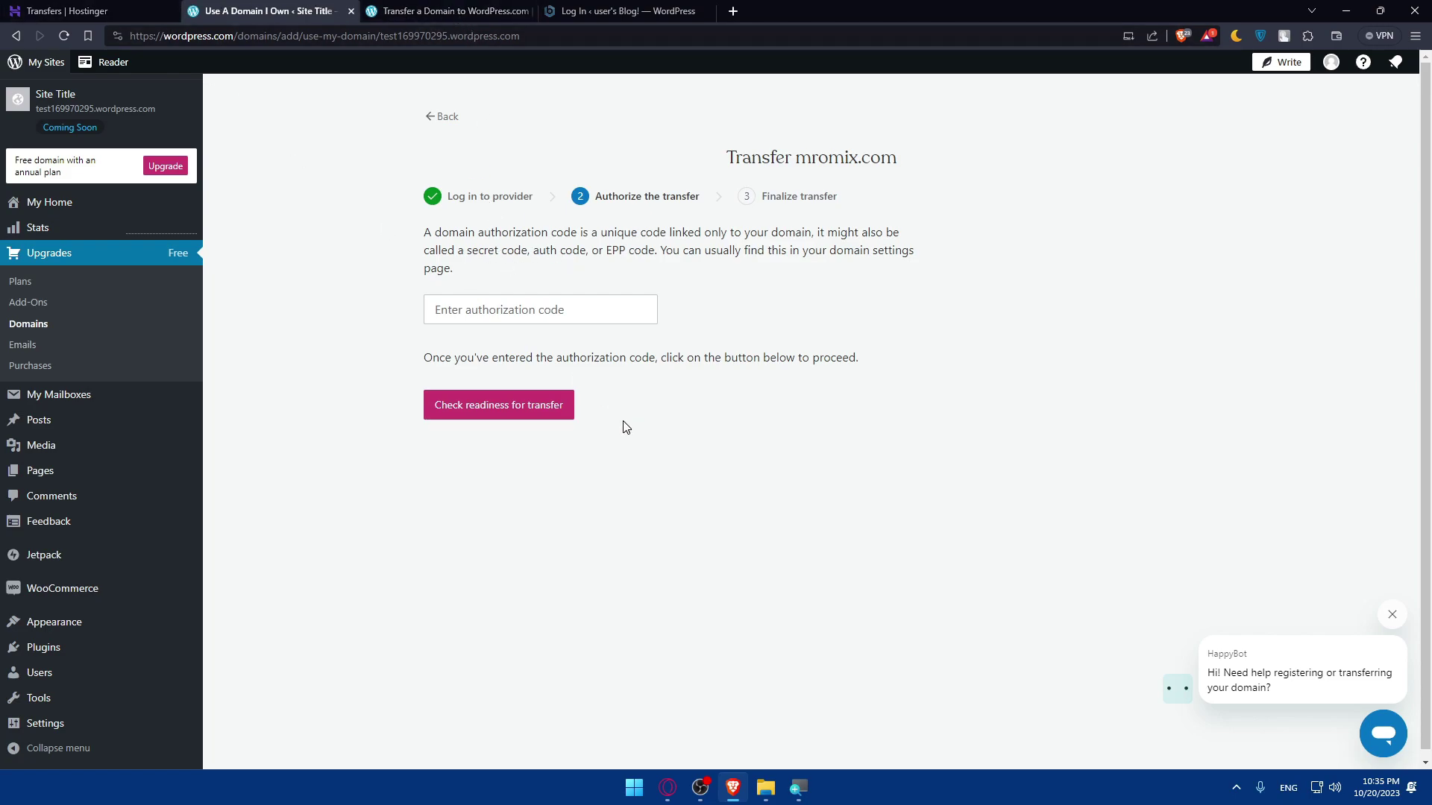
click(481, 400)
- Read the guide's Step 4–6 sections on transfer status, failed-transfer reasons and DNS records
click(619, 11)
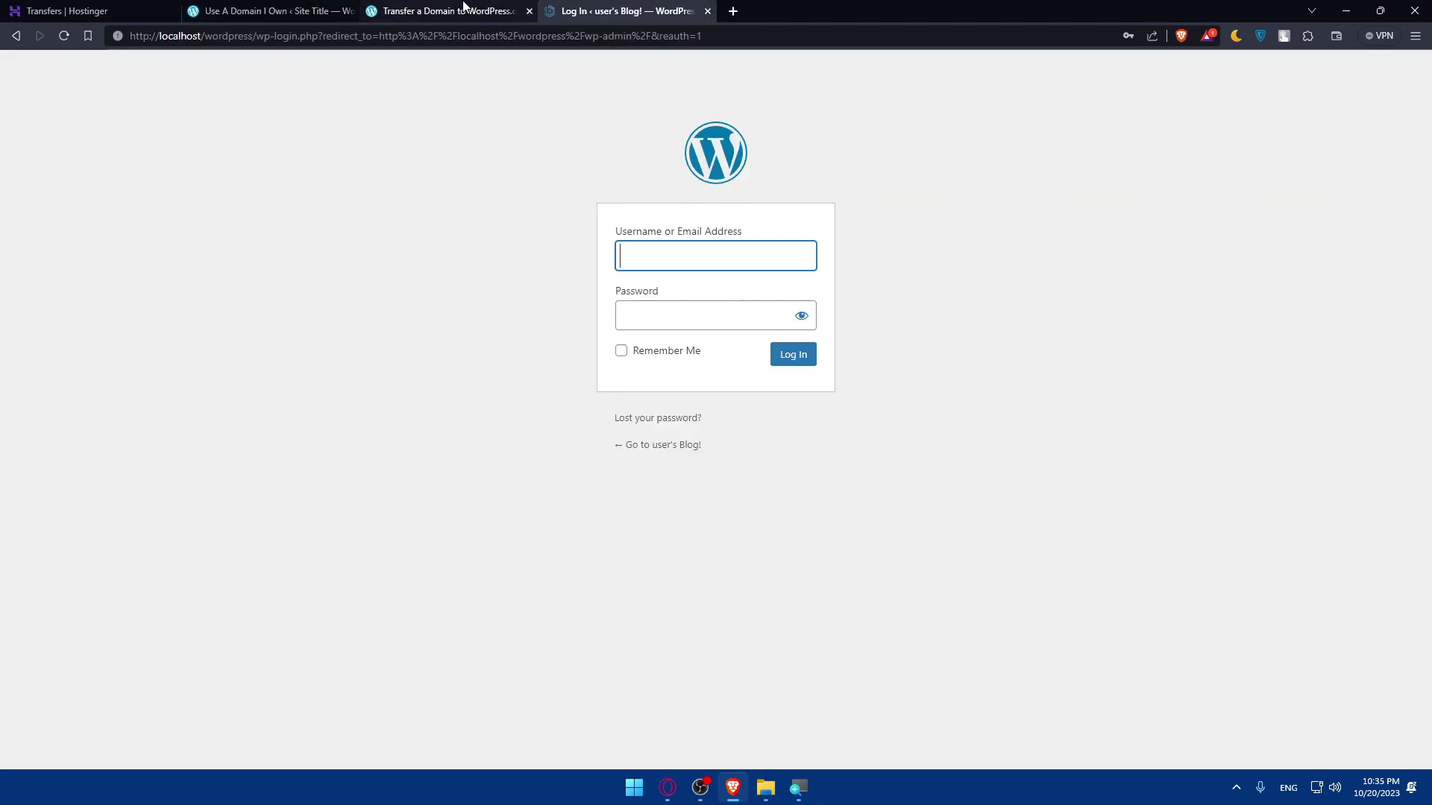
click(463, 9)
scroll(693, 378, down, 5)
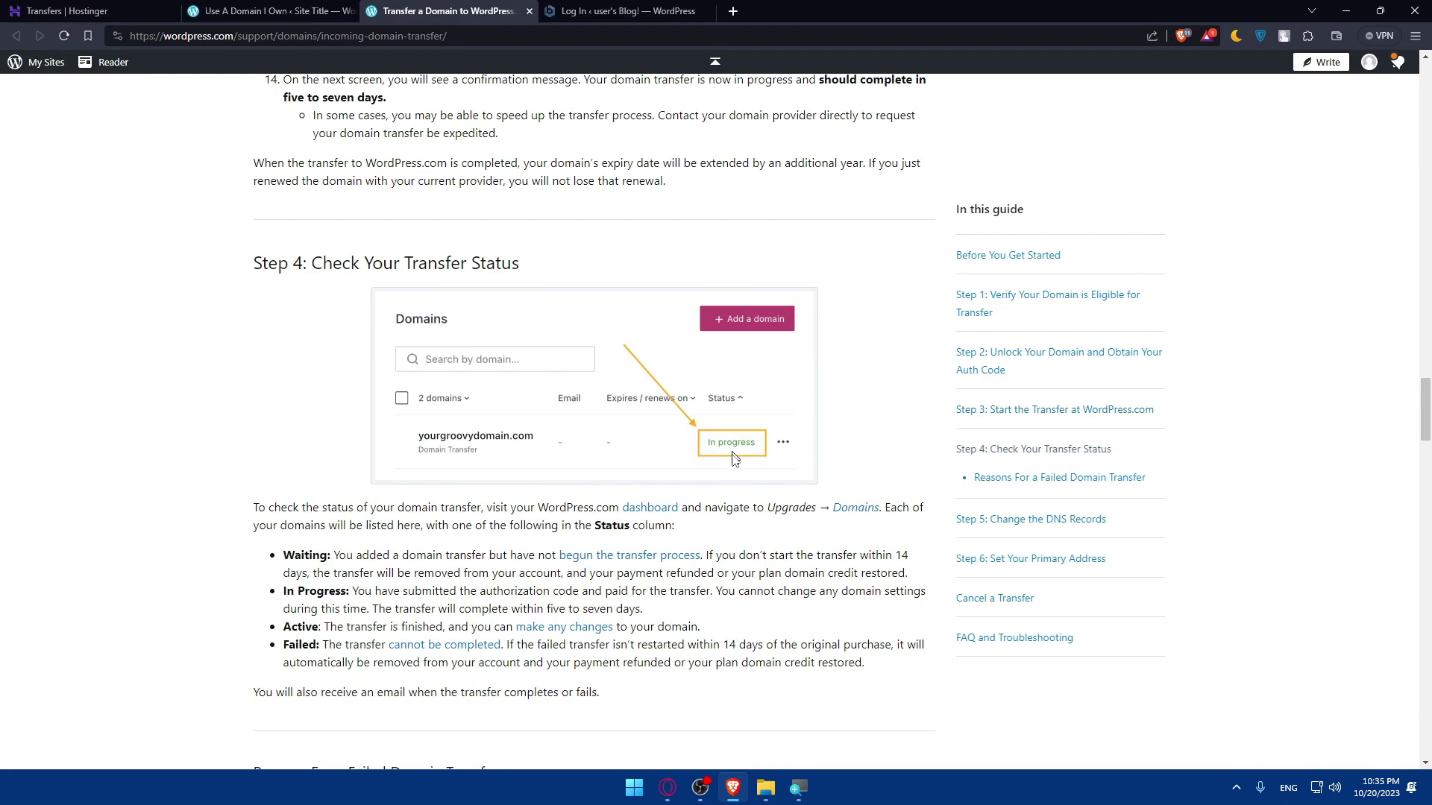
scroll(704, 459, down, 3)
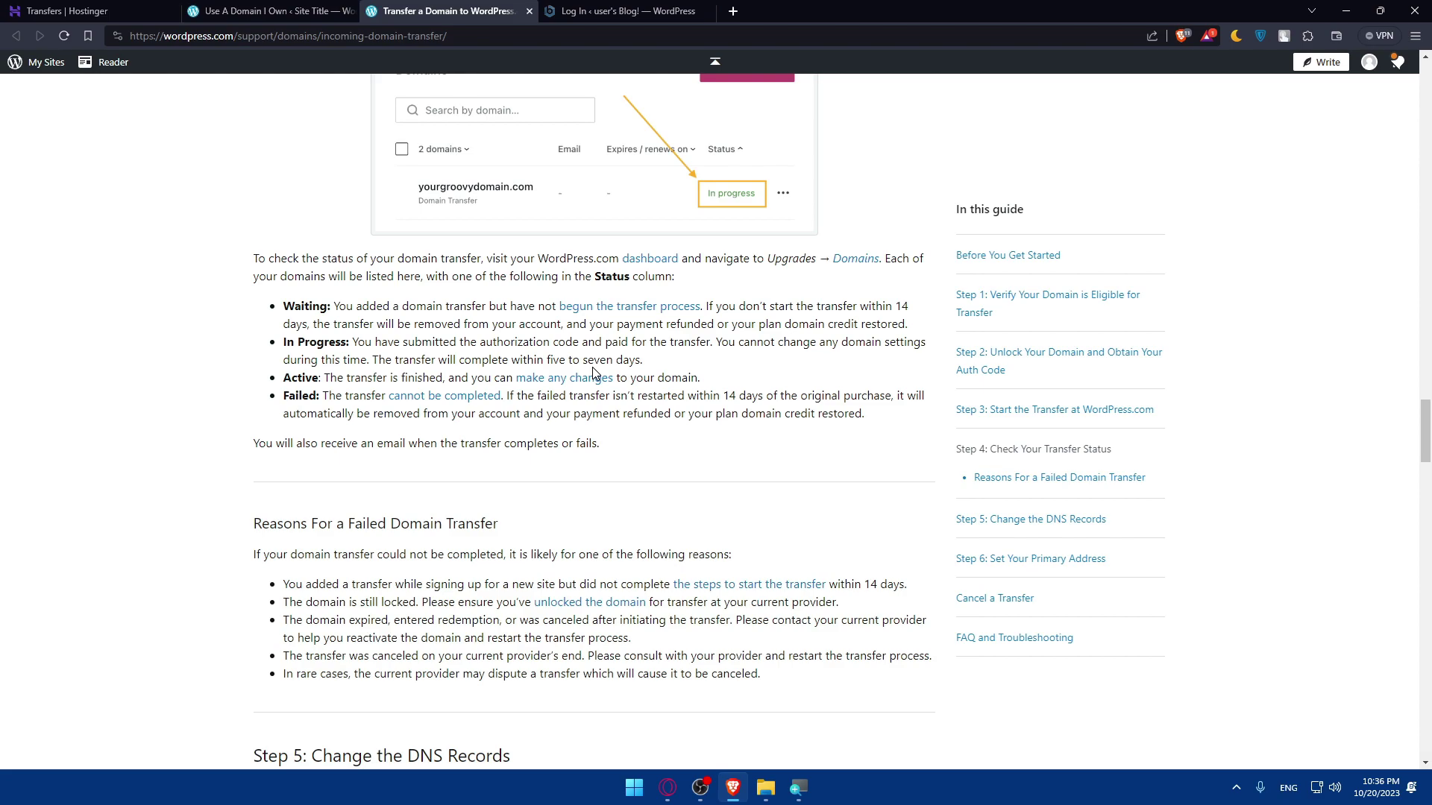
scroll(576, 367, down, 8)
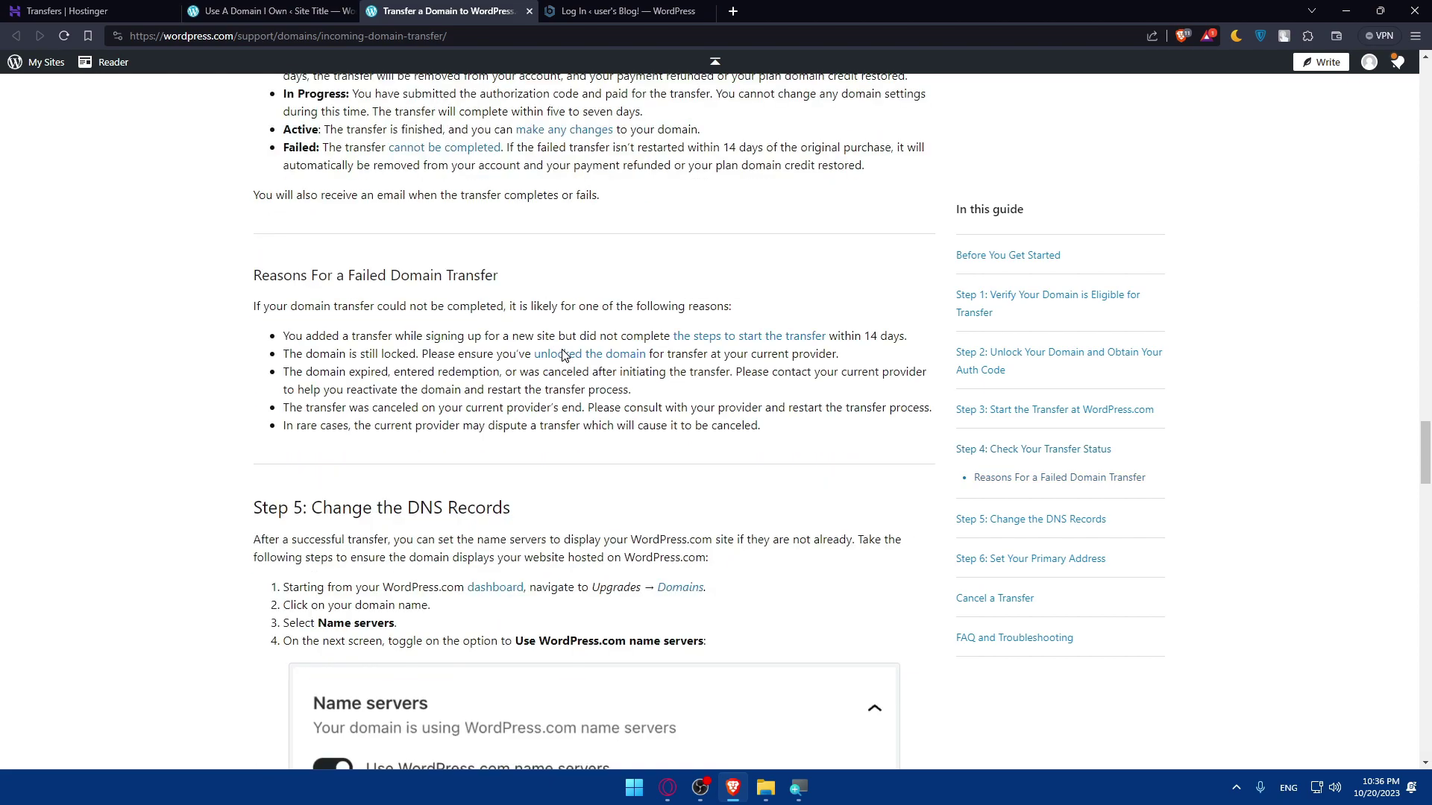
scroll(576, 367, up, 2)
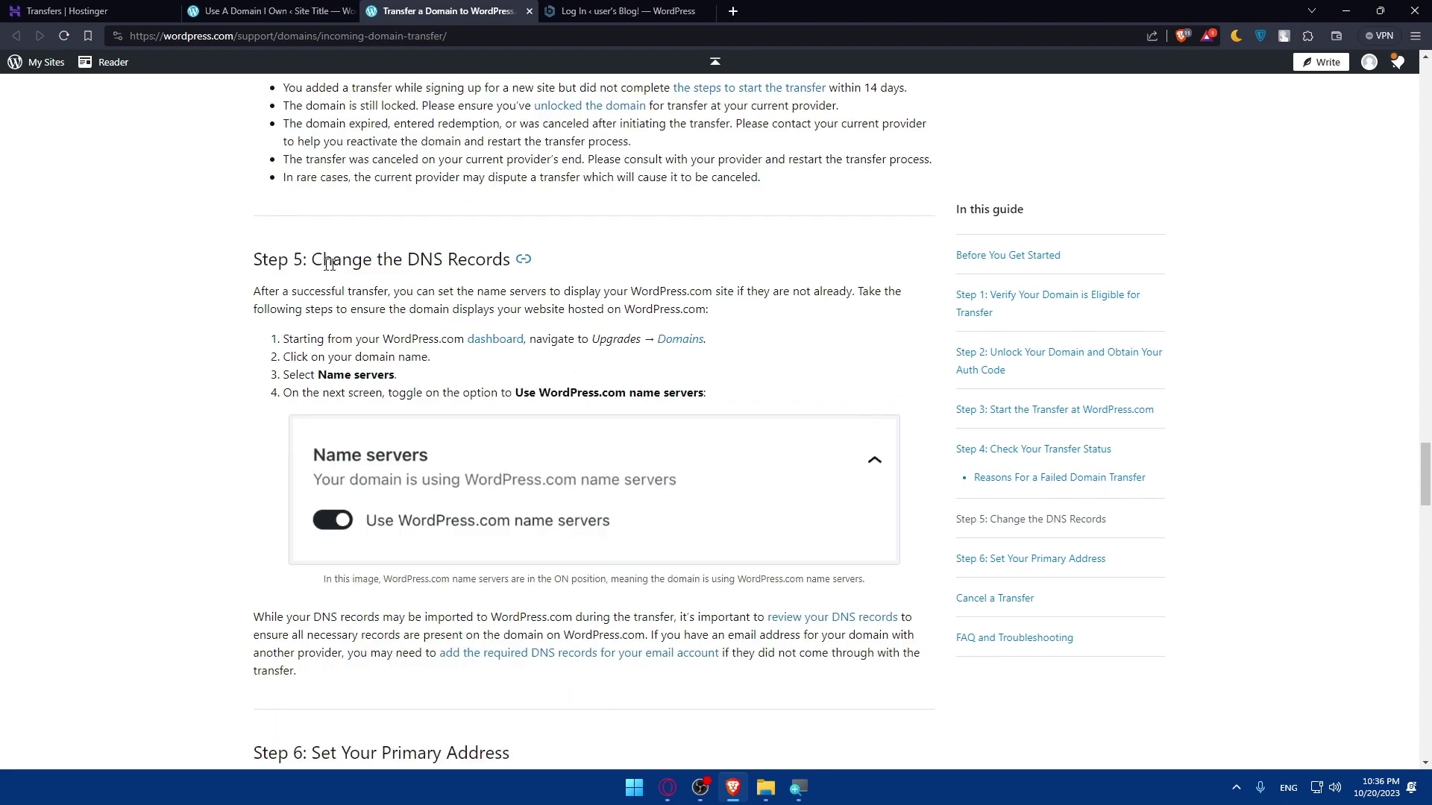
drag(312, 260, 510, 259)
click(689, 270)
scroll(485, 445, down, 5)
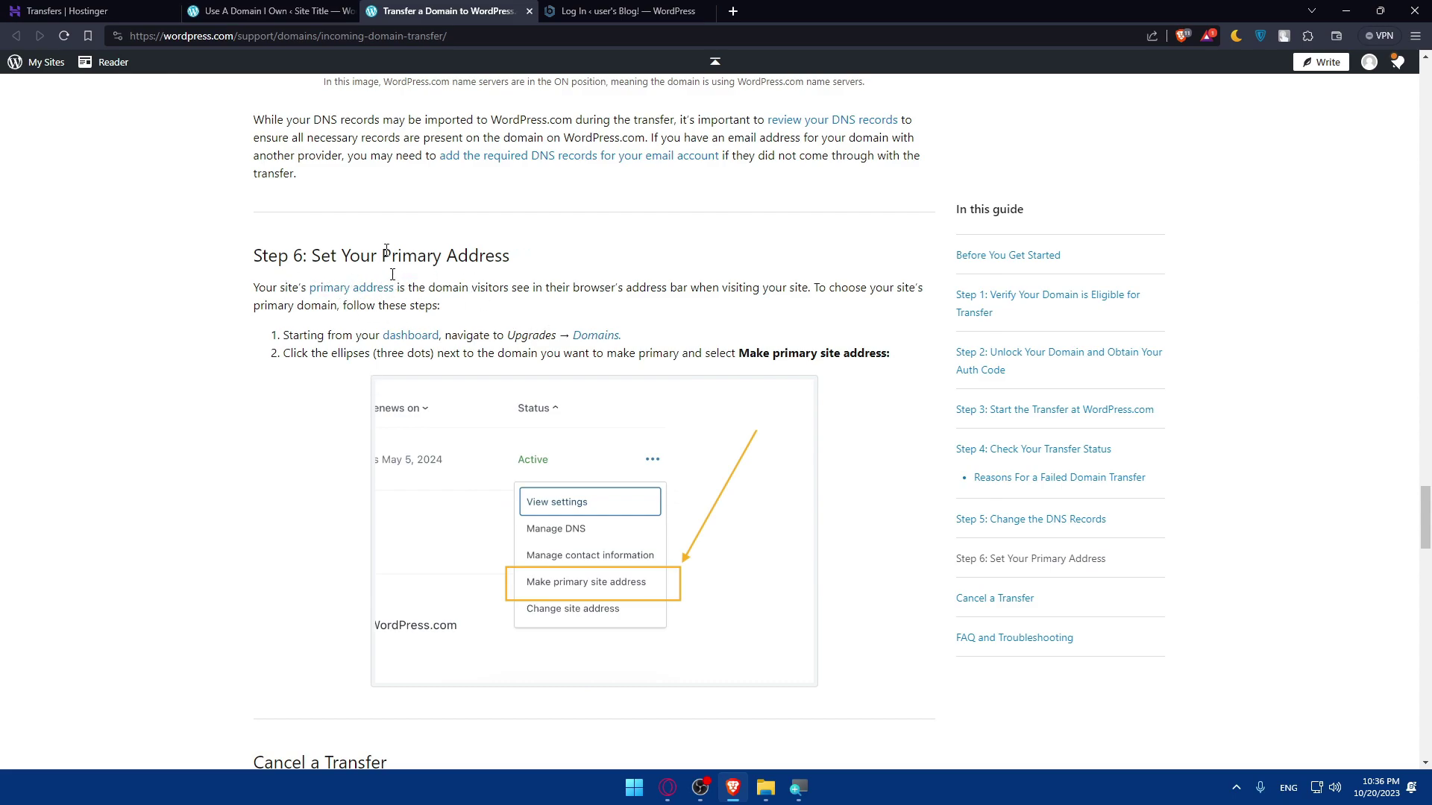
- Read the guide's Cancel a Transfer and FAQ and Troubleshooting sections
click(179, 7)
click(224, 10)
click(447, 10)
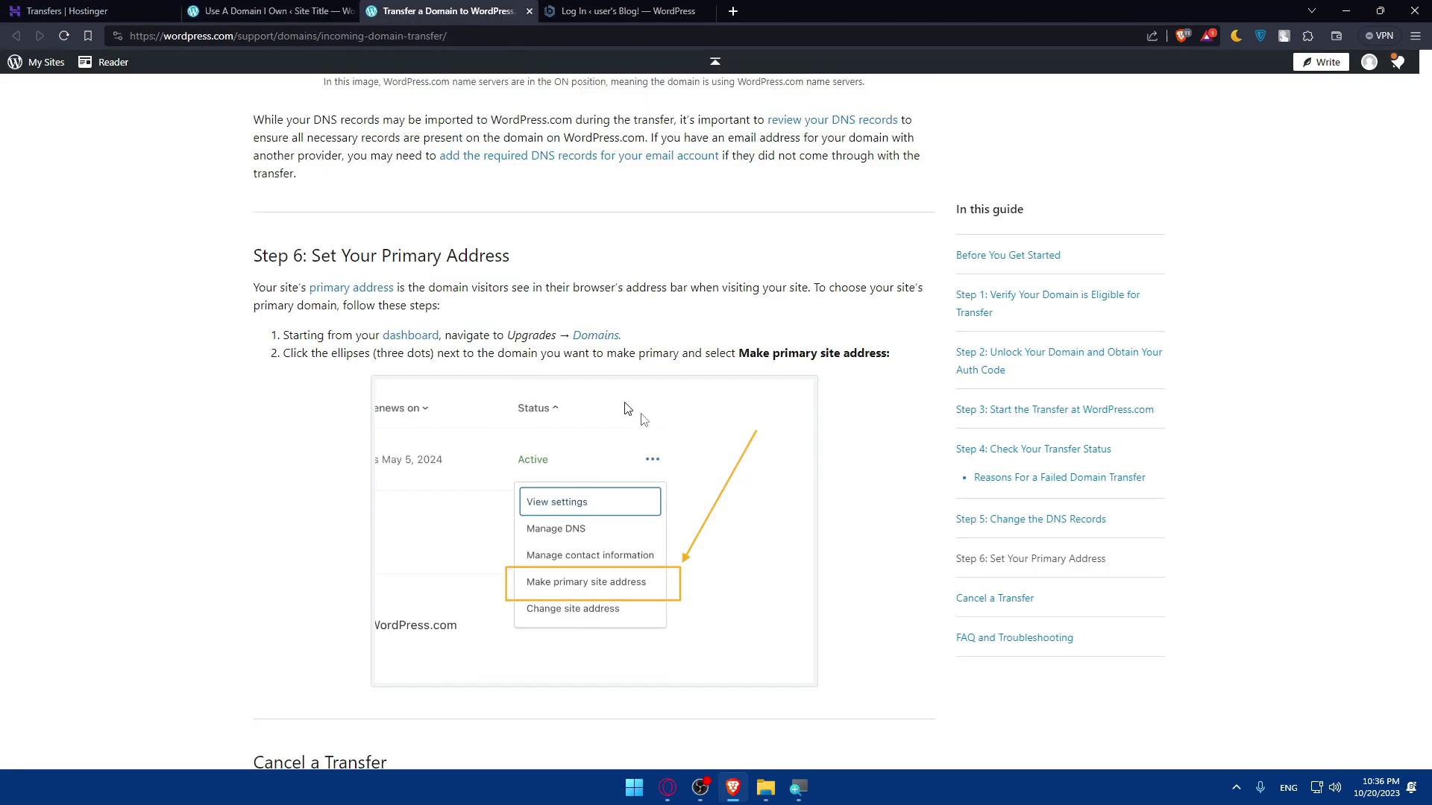
scroll(454, 458, down, 7)
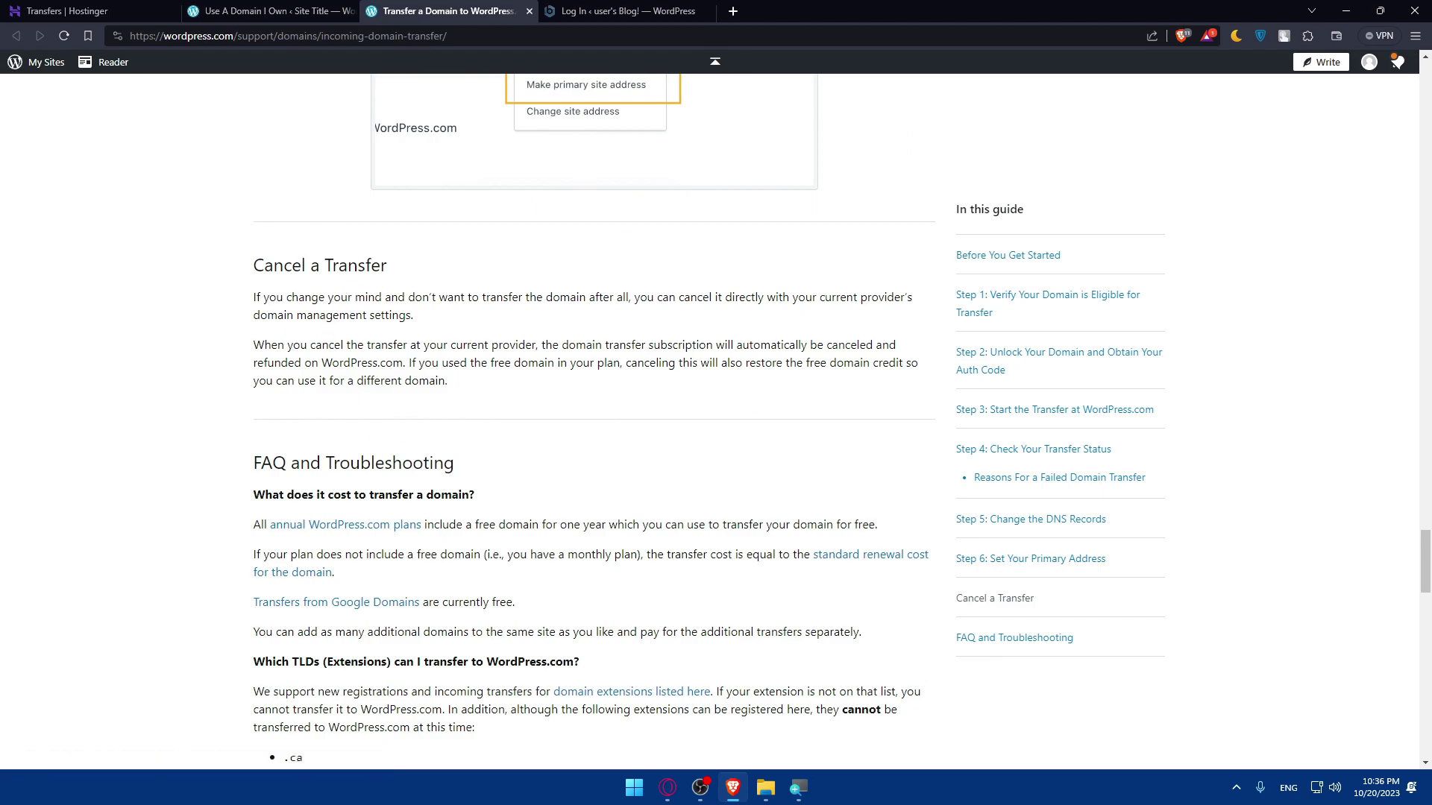
scroll(353, 317, down, 10)
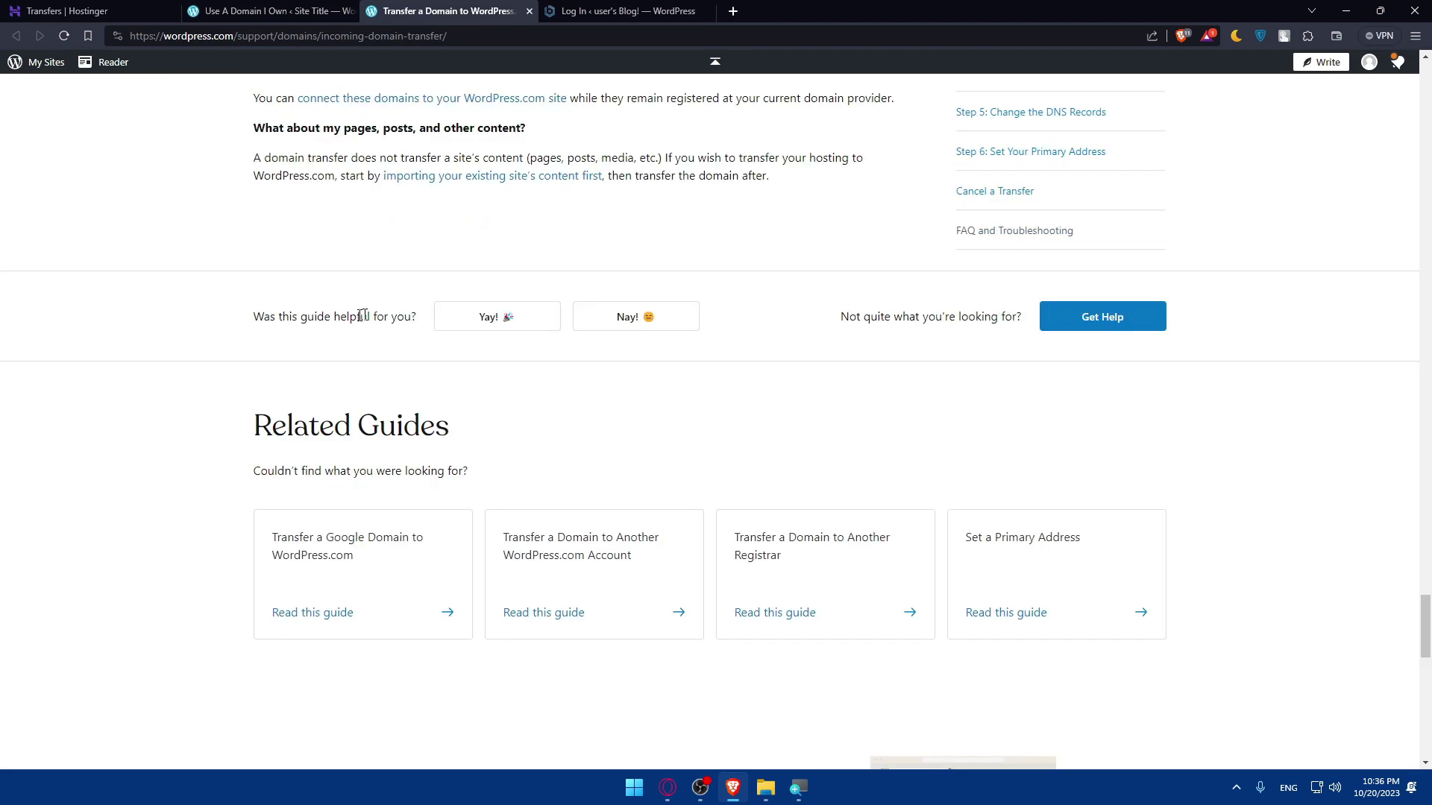
scroll(354, 317, up, 7)
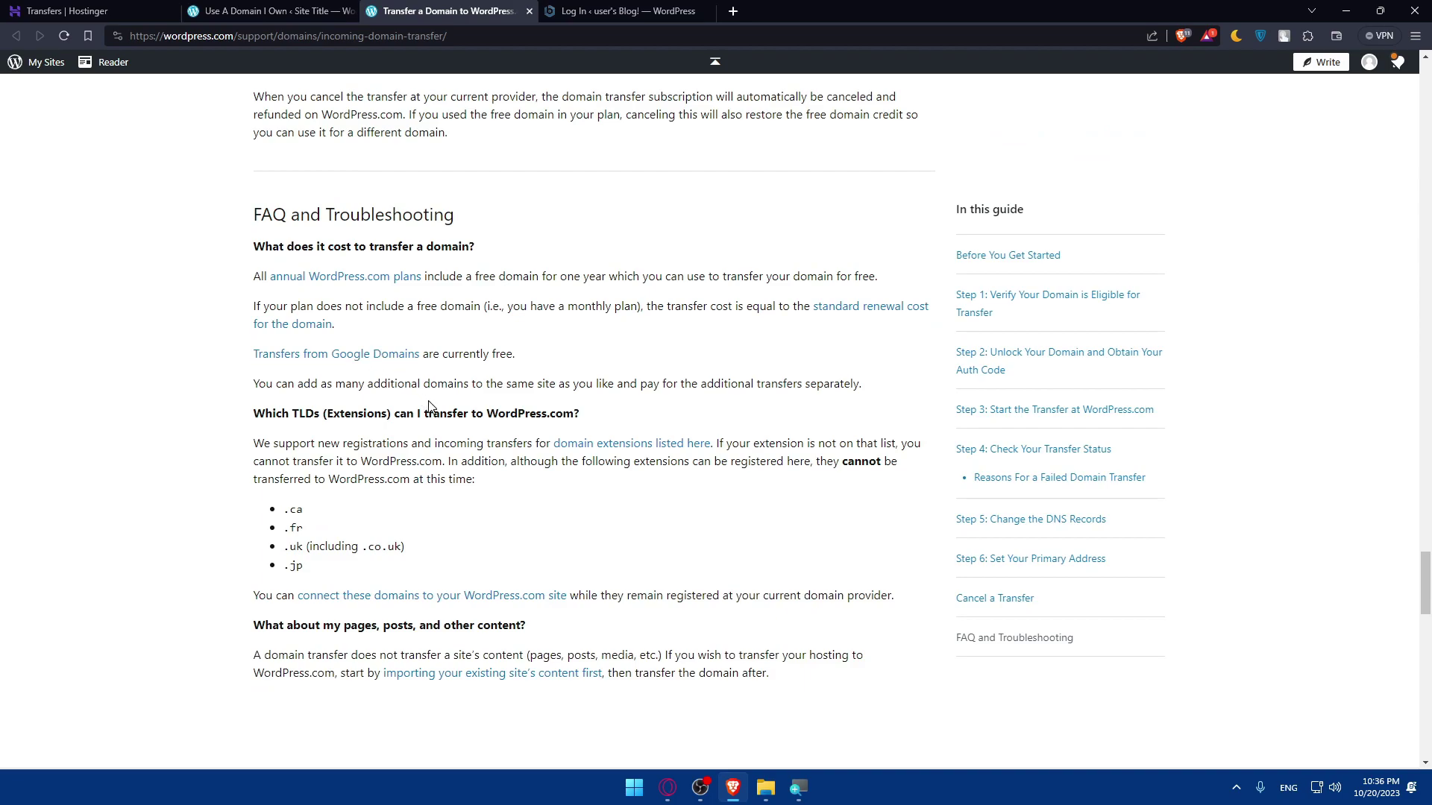